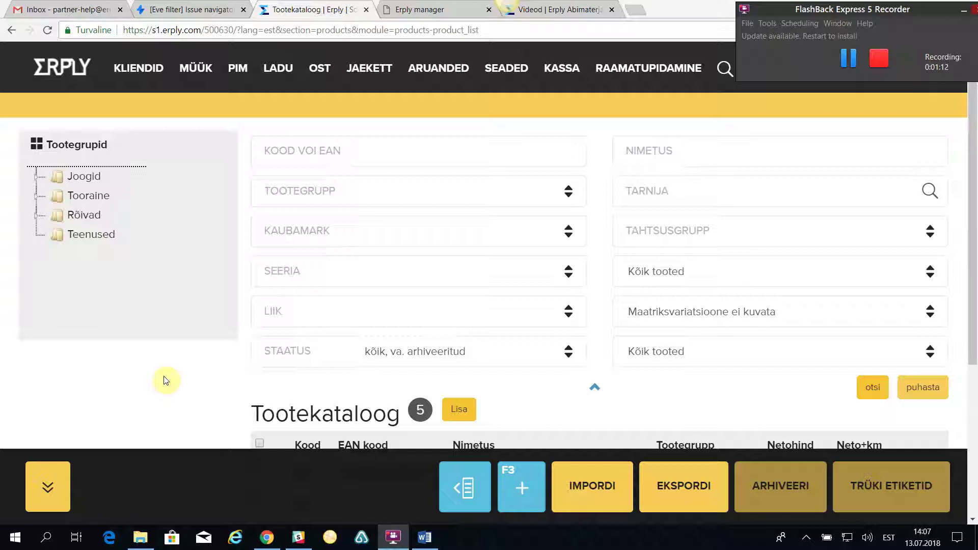
# Open the product card of Kohvioad kg, examine its status and type options, and close the card
pyautogui.scroll(-1, 504, 393)
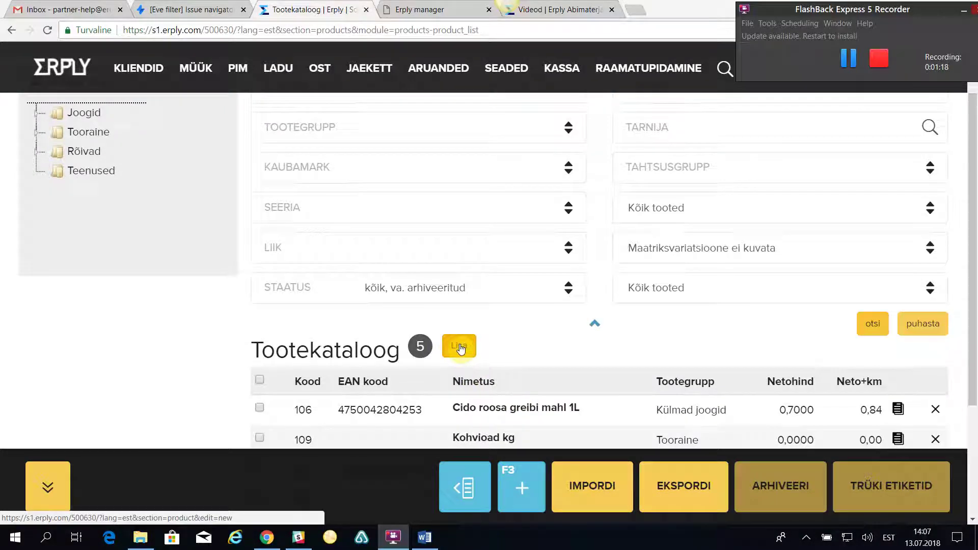
pyautogui.click(471, 438)
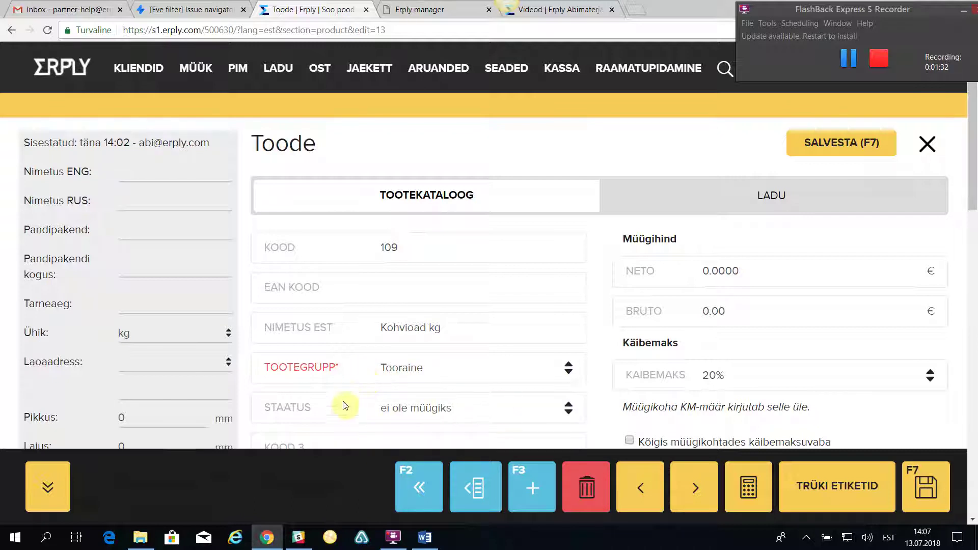
pyautogui.click(567, 408)
pyautogui.click(598, 409)
pyautogui.scroll(-1, 417, 354)
pyautogui.scroll(-4, 416, 351)
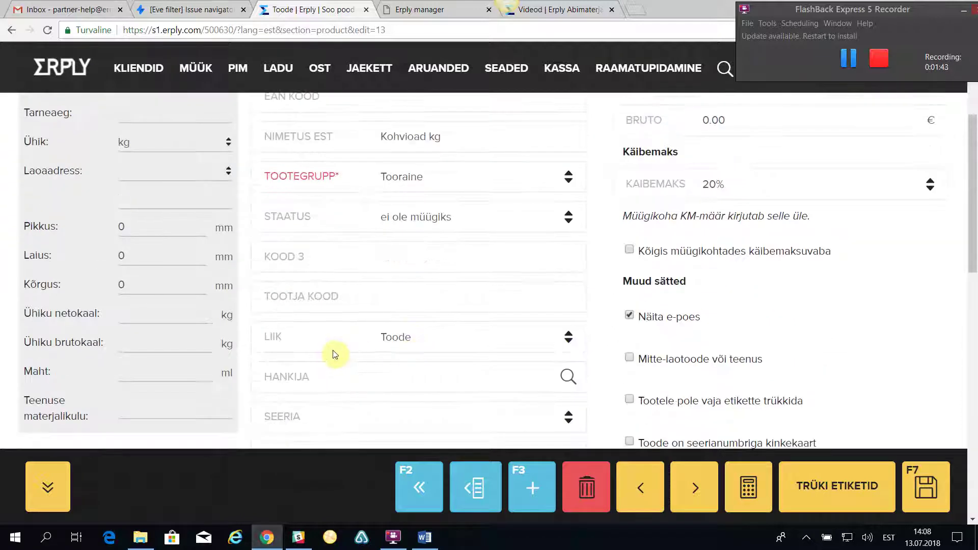
pyautogui.scroll(3, 403, 350)
pyautogui.scroll(1, 401, 349)
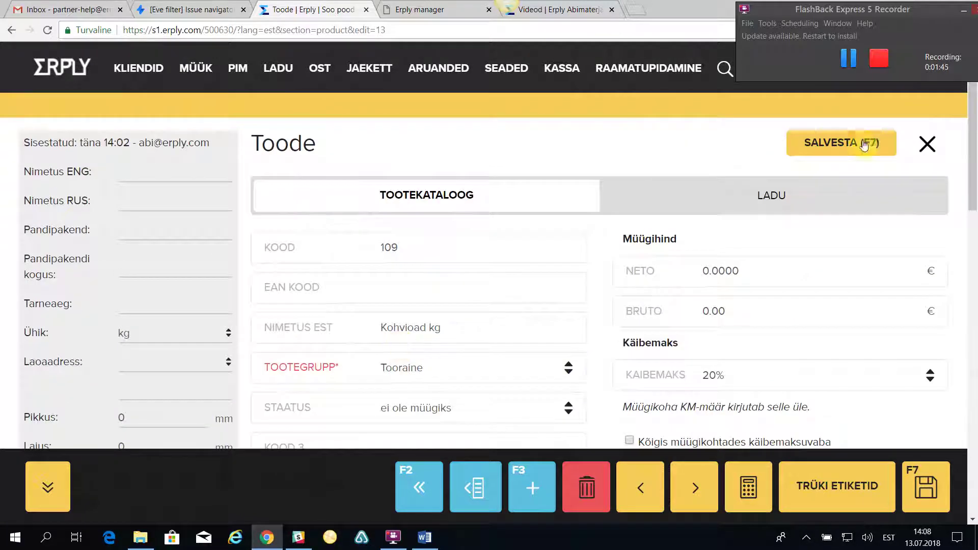
pyautogui.click(927, 146)
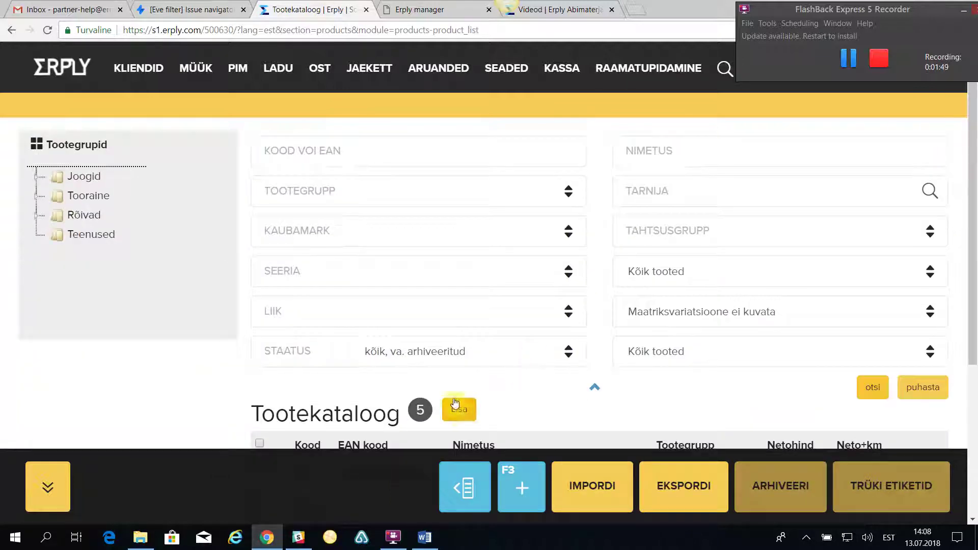
# Start a new product in the catalogue and enter Espresso as its Estonian name
pyautogui.click(461, 412)
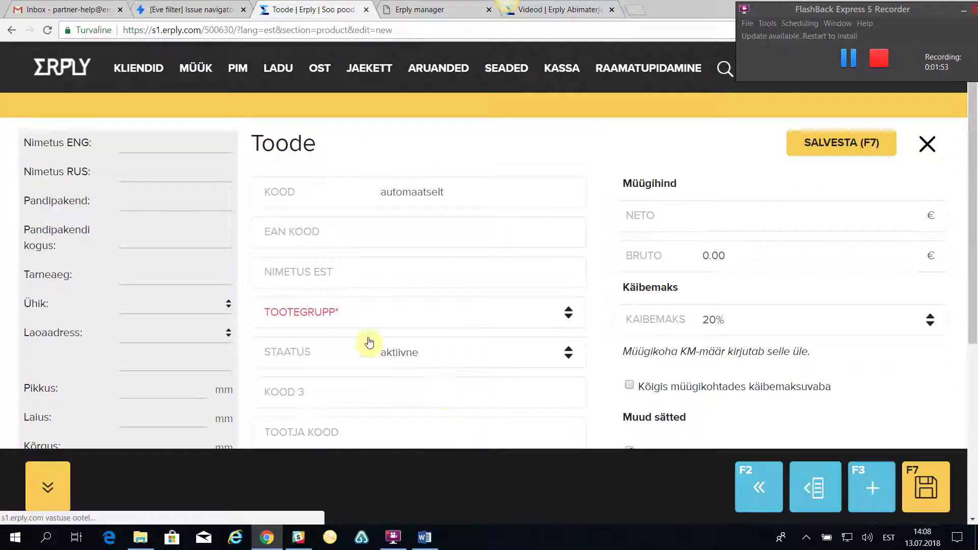
pyautogui.click(368, 273)
pyautogui.write('ES')
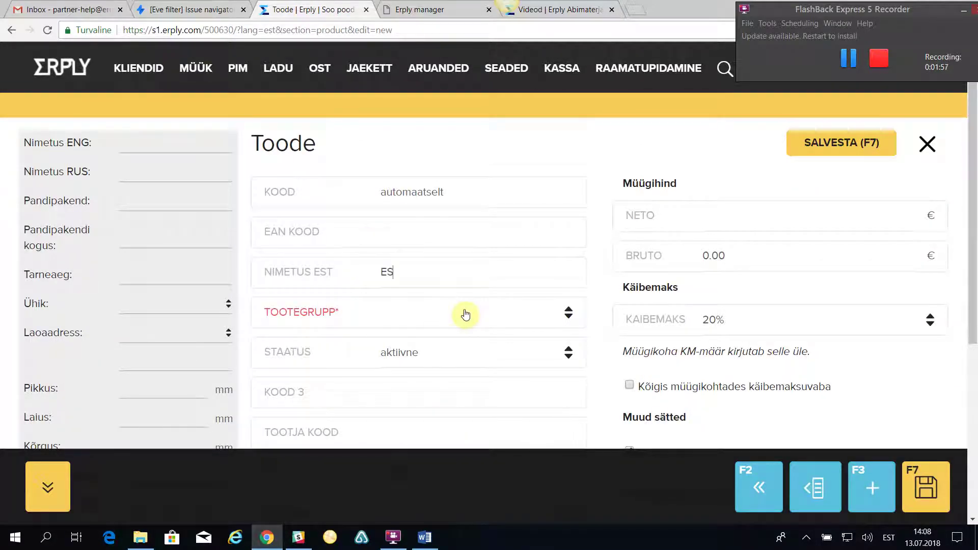
pyautogui.write('press')
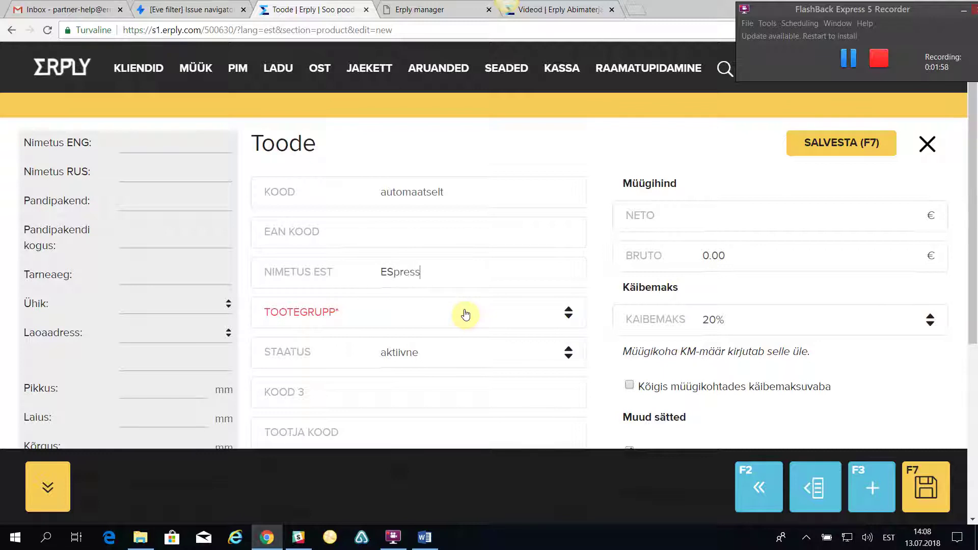
pyautogui.write('o')
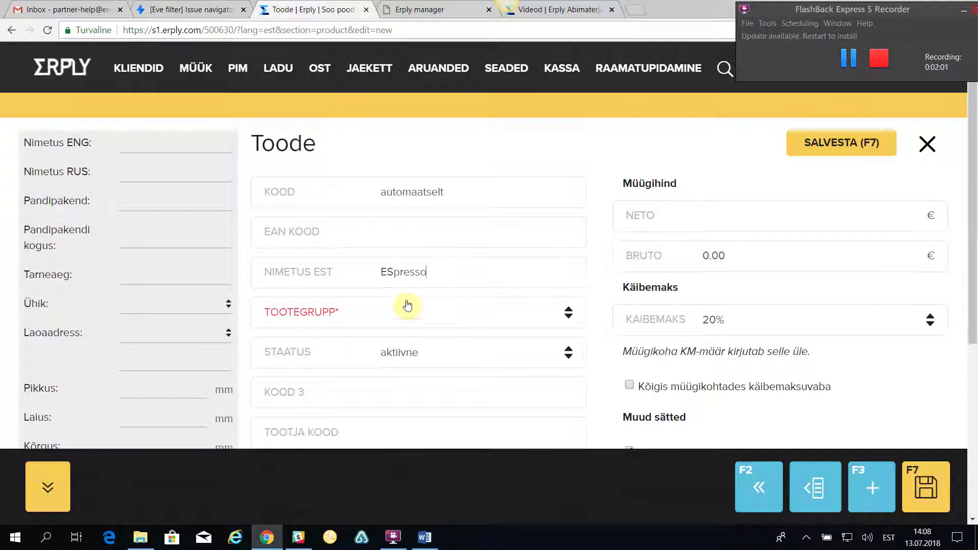
pyautogui.click(387, 271)
pyautogui.press('Delete')
pyautogui.write('s')
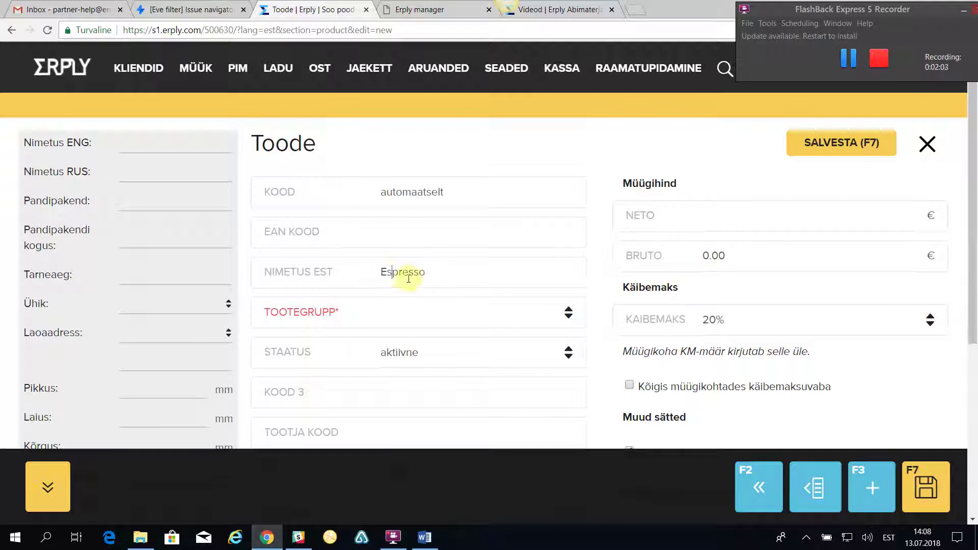
# Assign the product to the group Kuumad joogid and set its type to Komplekt
pyautogui.click(557, 313)
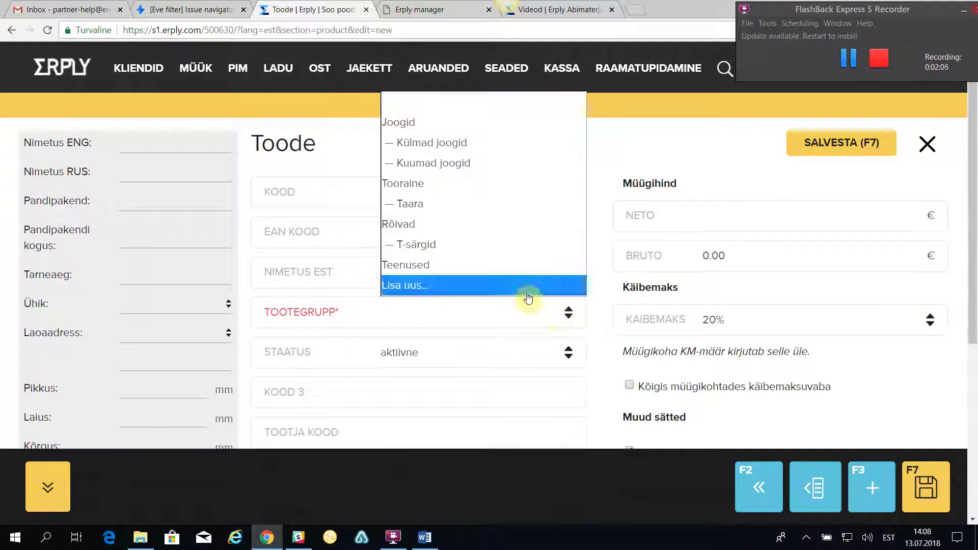
pyautogui.click(457, 143)
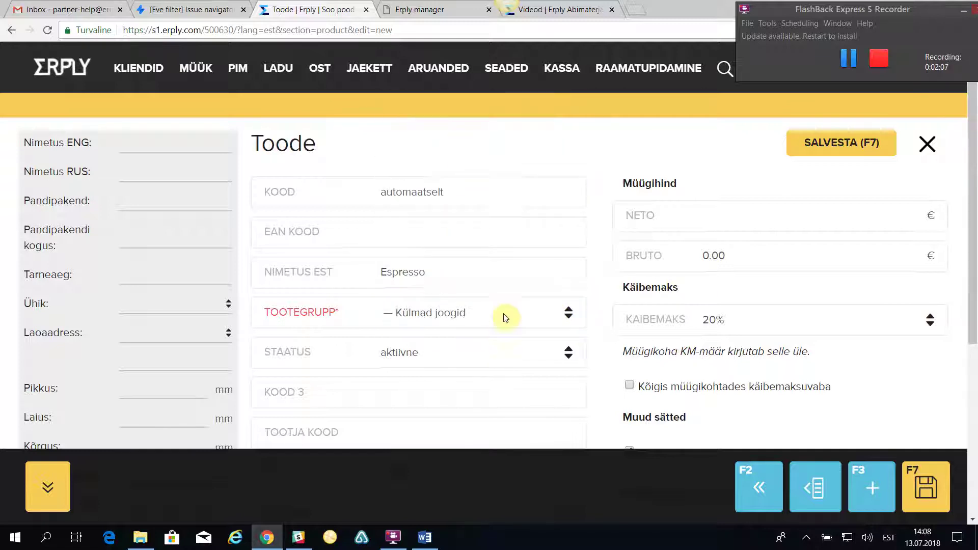
pyautogui.click(565, 319)
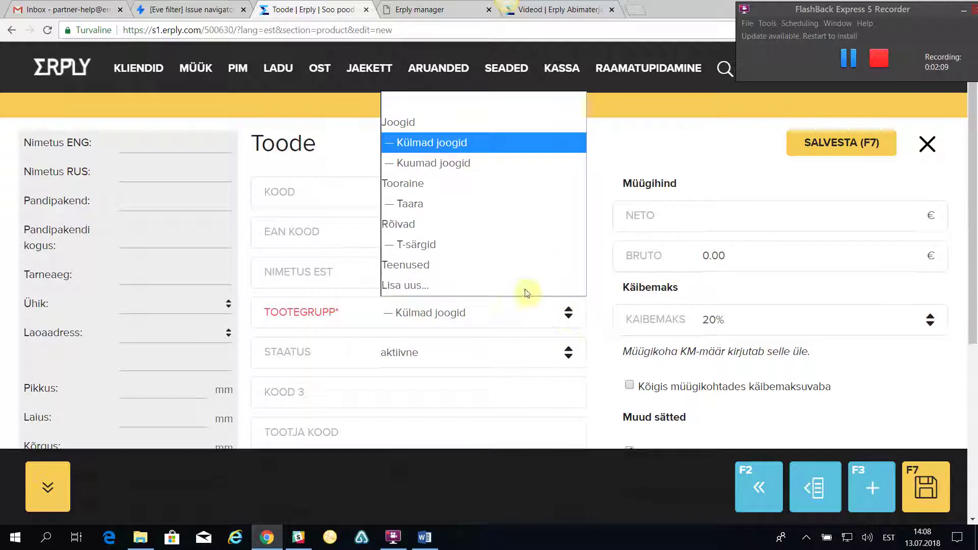
pyautogui.click(453, 163)
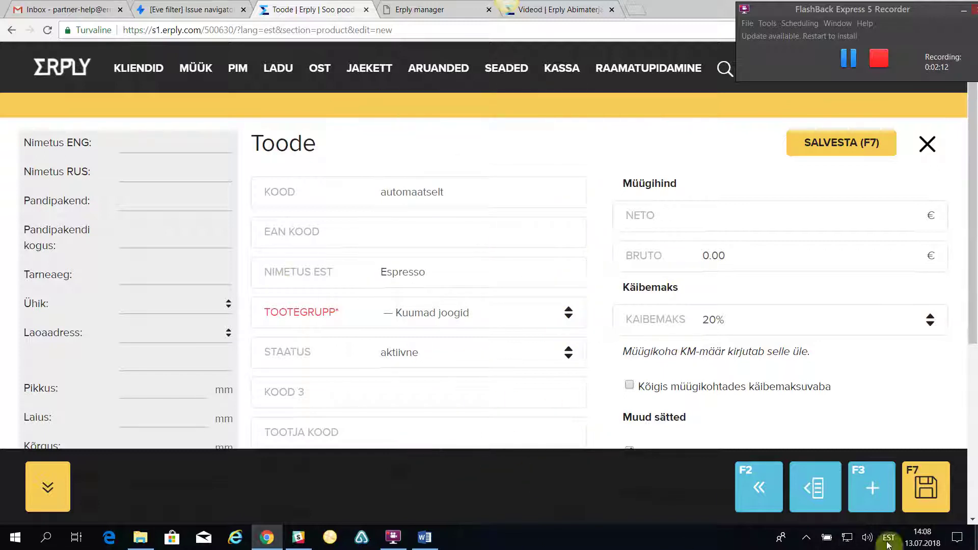
pyautogui.scroll(-3, 452, 380)
pyautogui.click(569, 346)
pyautogui.click(502, 391)
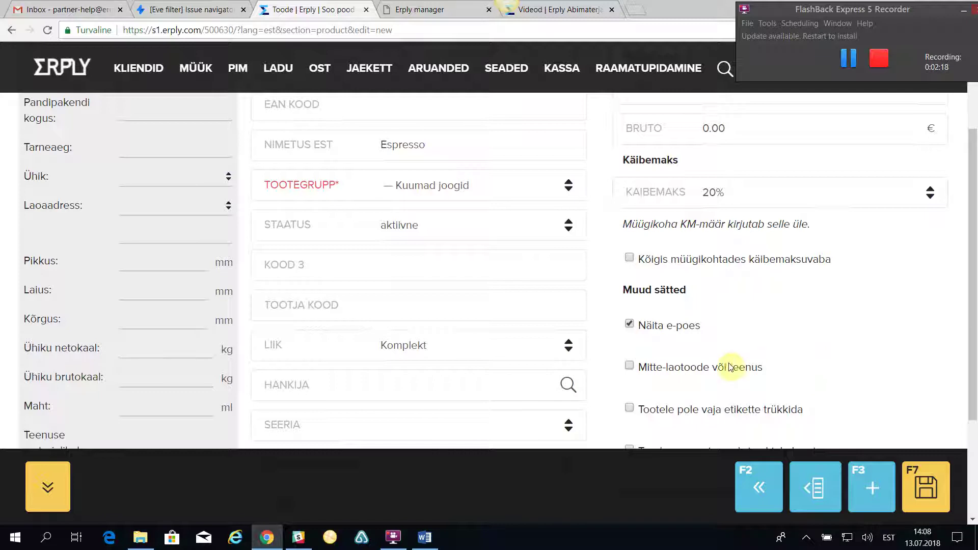
# Give Espresso a gross price of 2.50 € and the unit tk, and save the product
pyautogui.scroll(1, 730, 369)
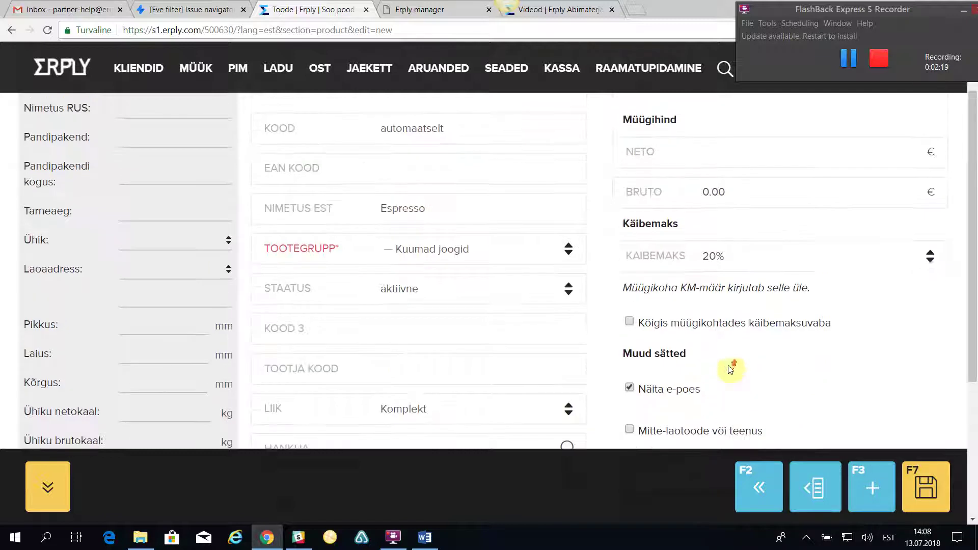
pyautogui.click(738, 192)
pyautogui.write('2.5')
pyautogui.press('Tab')
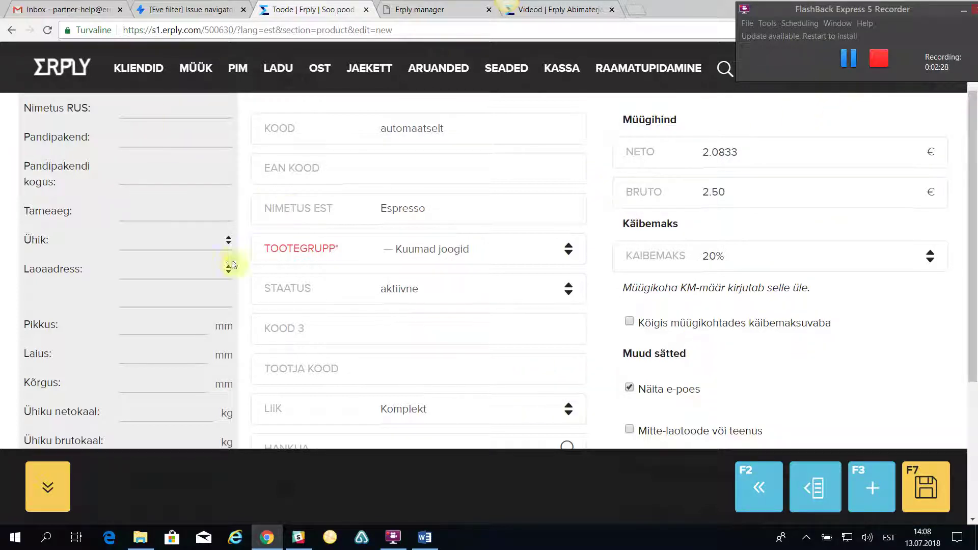
pyautogui.click(230, 246)
pyautogui.click(204, 276)
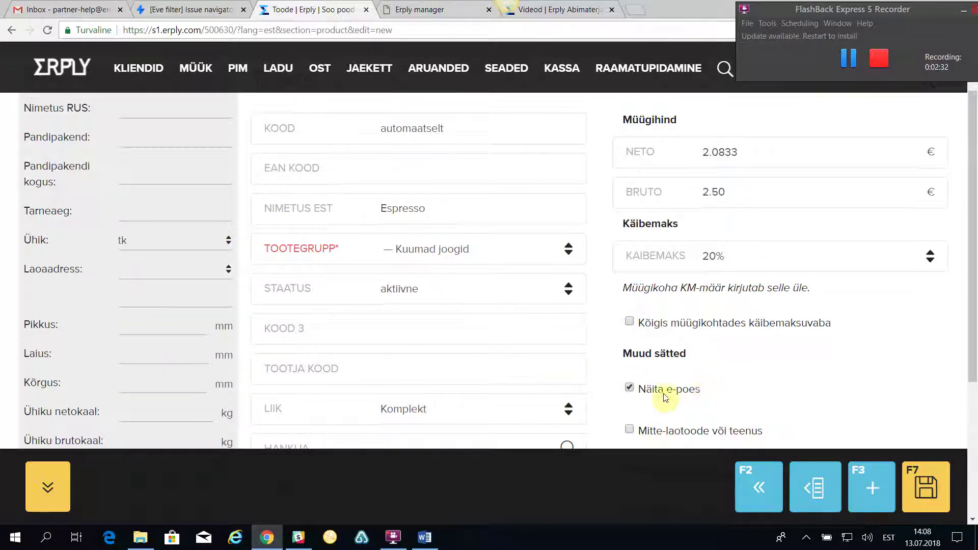
pyautogui.click(932, 487)
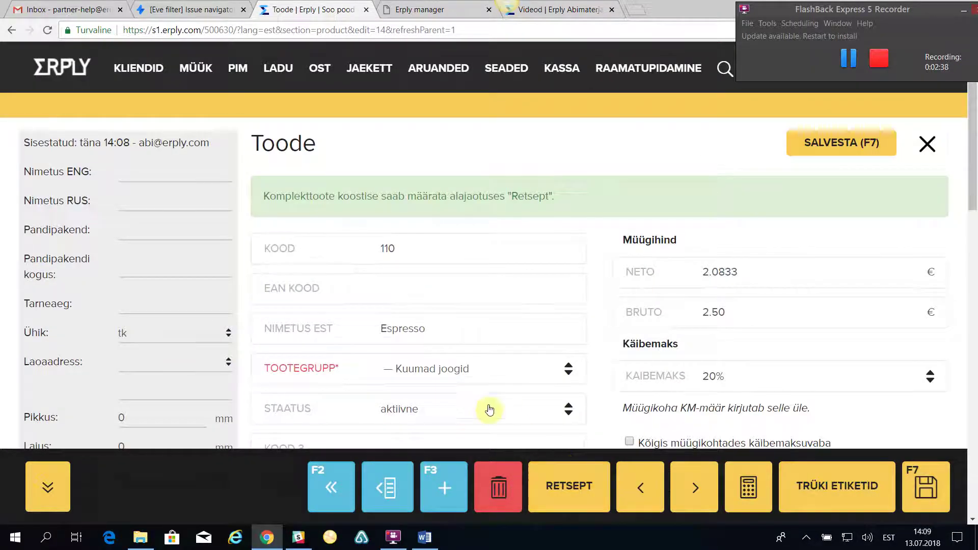
# Add component 109 - Kohvioad kg with quantity 0.01 to the Espresso recipe and save the product
pyautogui.scroll(-2, 468, 404)
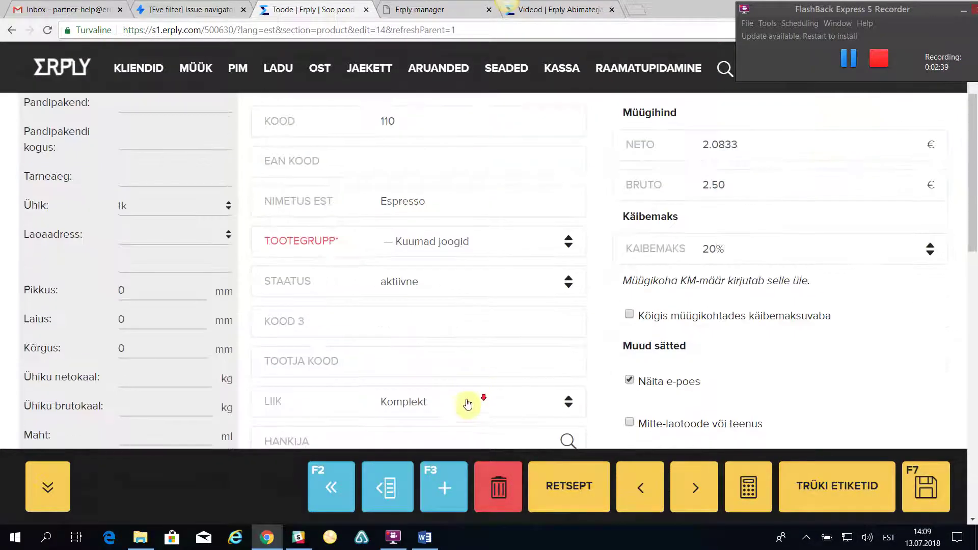
pyautogui.click(572, 479)
pyautogui.click(451, 167)
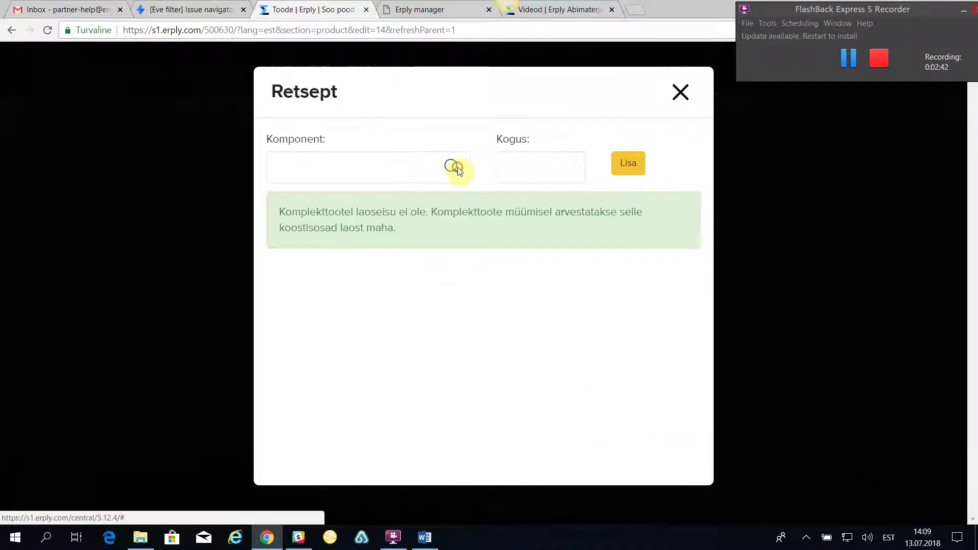
pyautogui.click(367, 239)
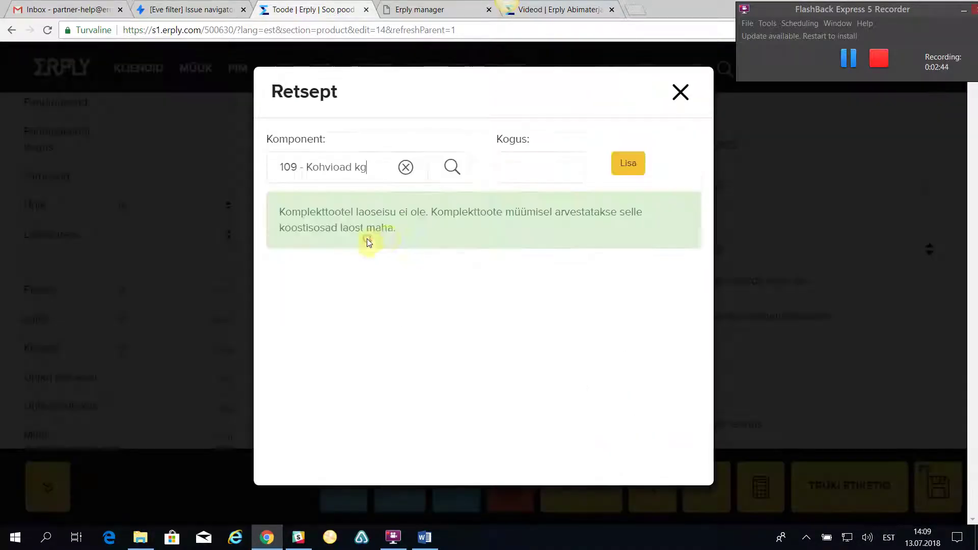
pyautogui.click(542, 171)
pyautogui.write('0,01')
pyautogui.click(630, 165)
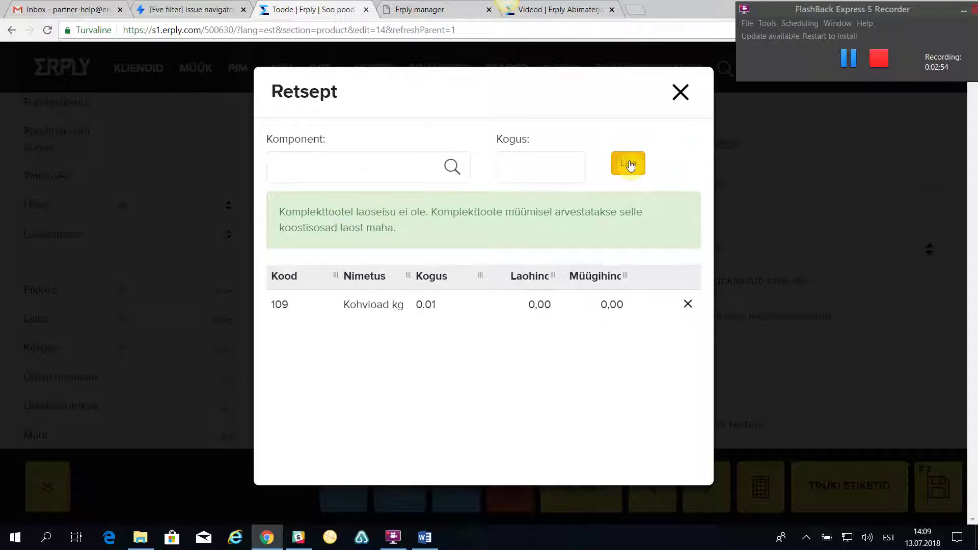
pyautogui.click(679, 93)
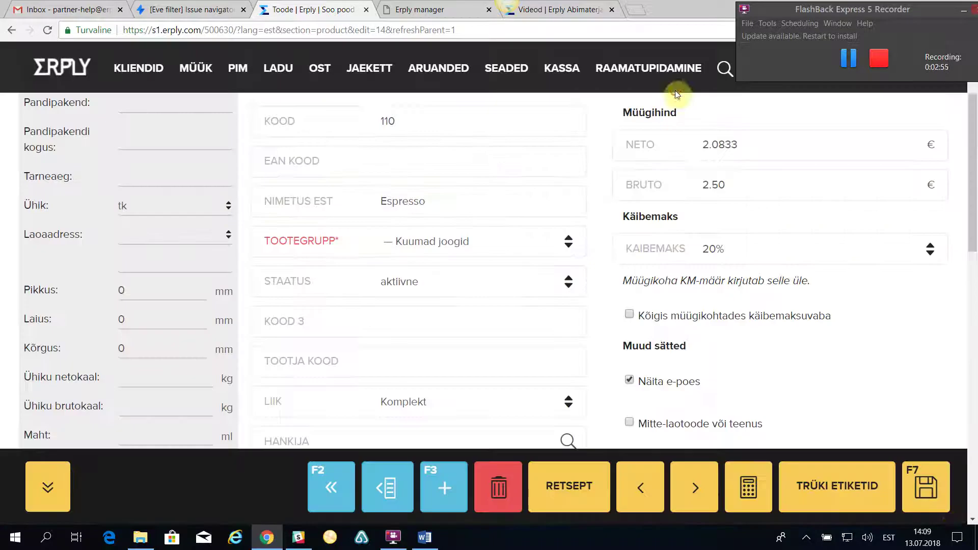
pyautogui.click(930, 490)
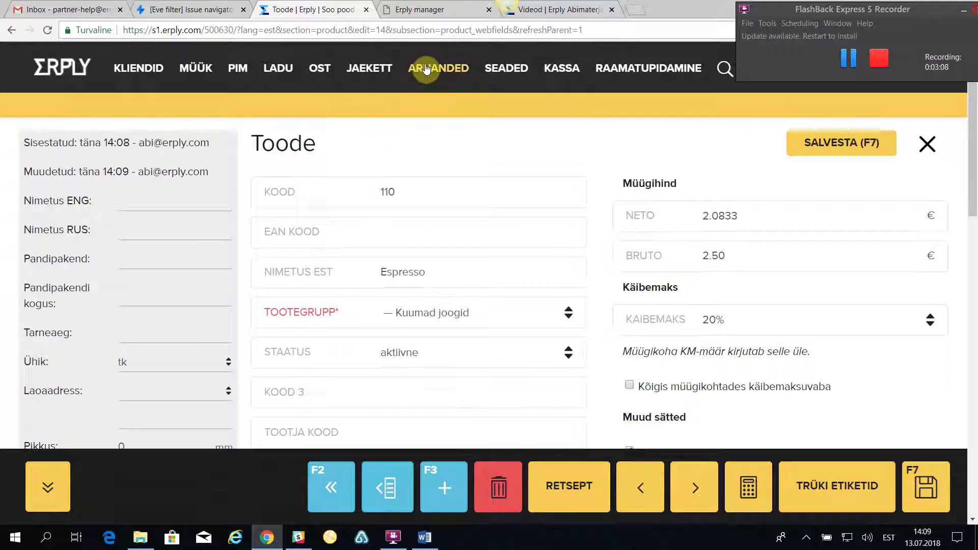
# Open the sales turnover report and examine the filter options for showing bundle product sales
pyautogui.moveTo(437, 72)
pyautogui.click(469, 100)
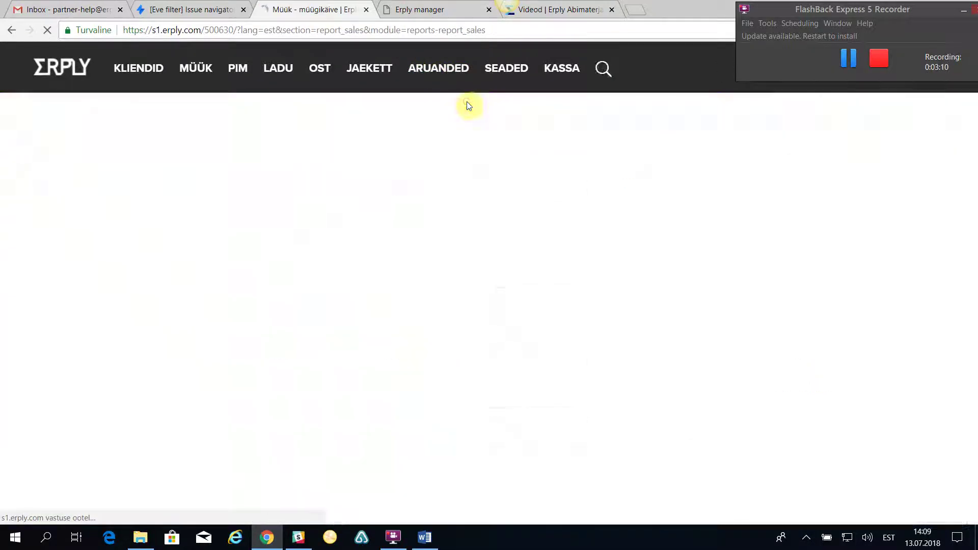
pyautogui.scroll(-1, 280, 387)
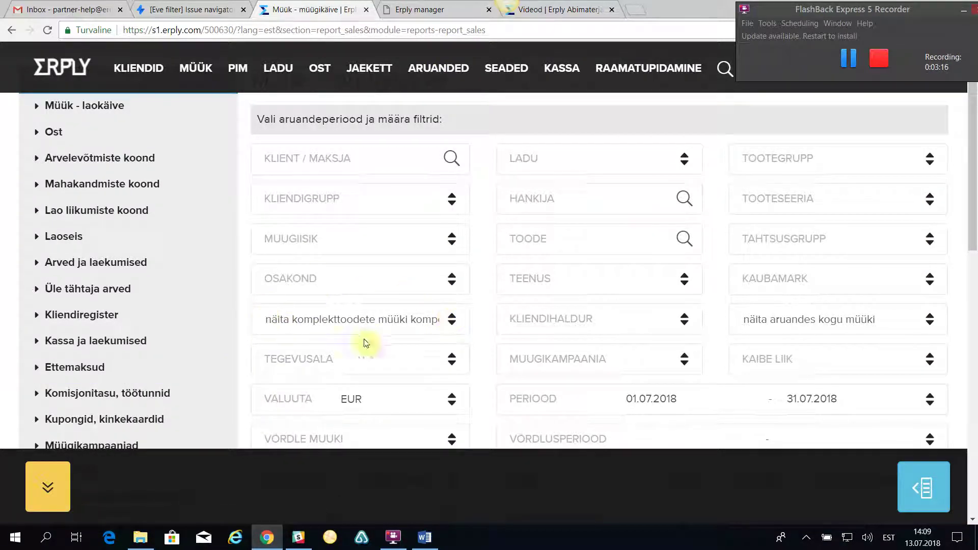
pyautogui.click(453, 322)
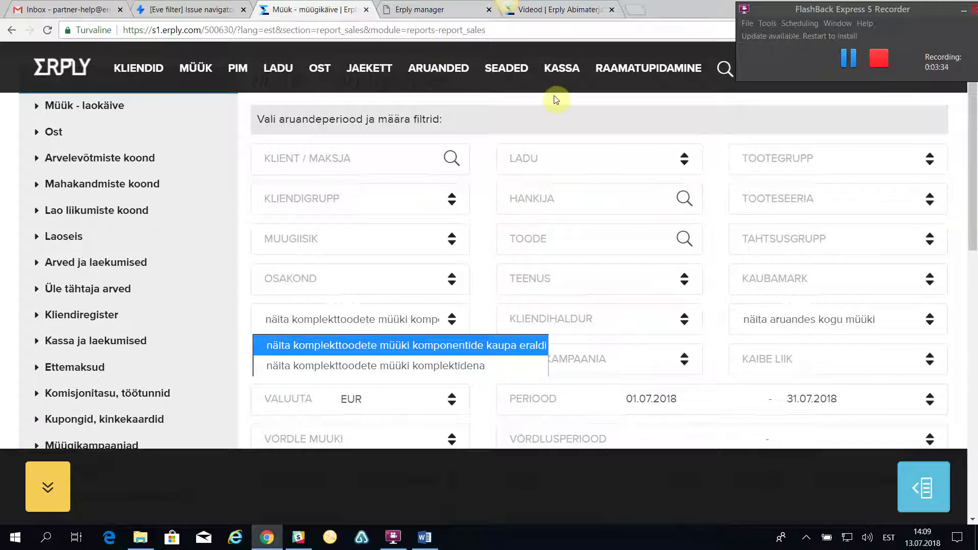
pyautogui.click(601, 112)
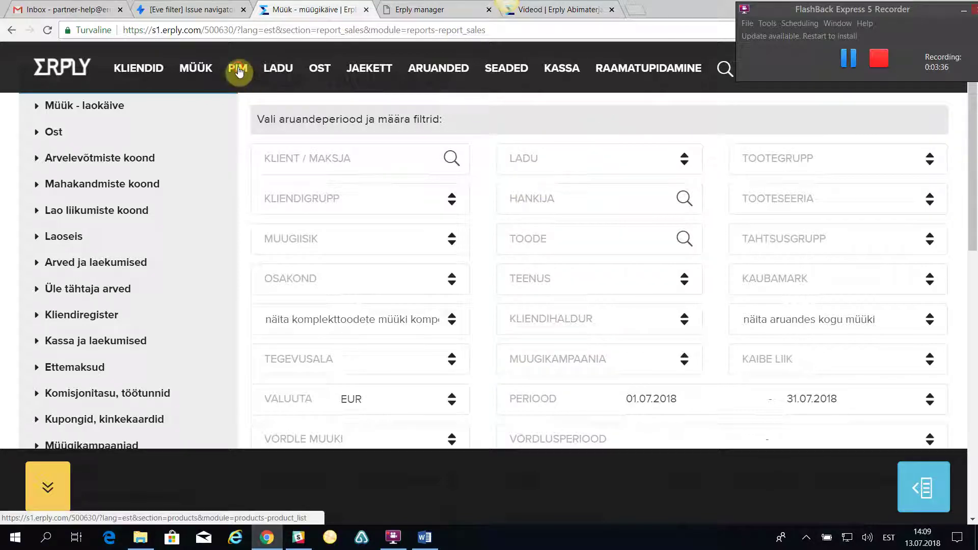
# Return to the product catalogue and start another new product named Komplekt jookidest
pyautogui.moveTo(238, 71)
pyautogui.click(278, 102)
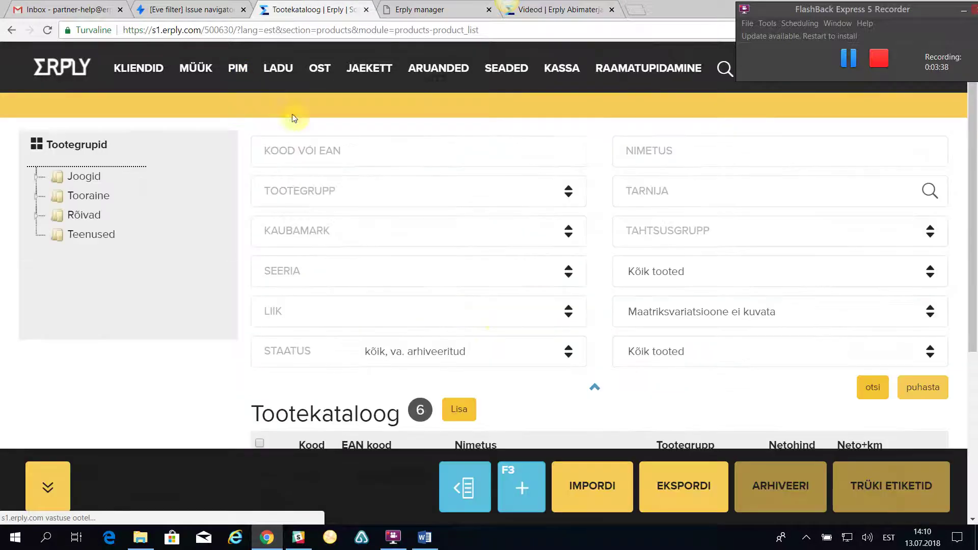
pyautogui.scroll(-3, 496, 315)
pyautogui.moveTo(487, 329)
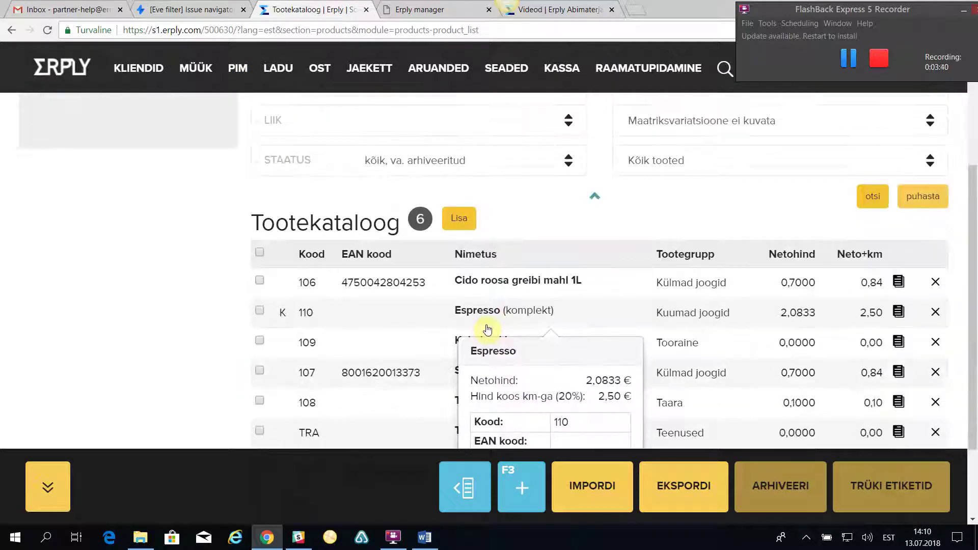
pyautogui.click(459, 214)
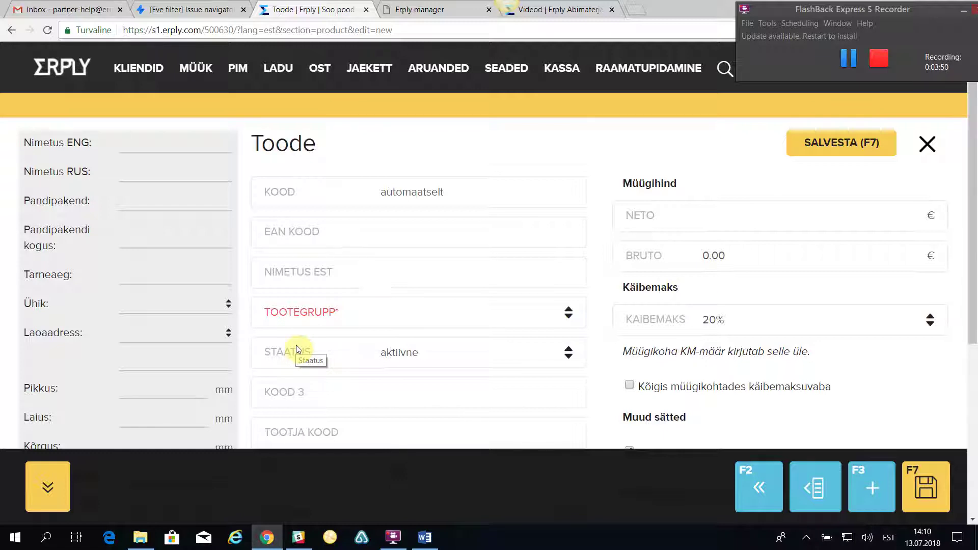
pyautogui.write('omplekt')
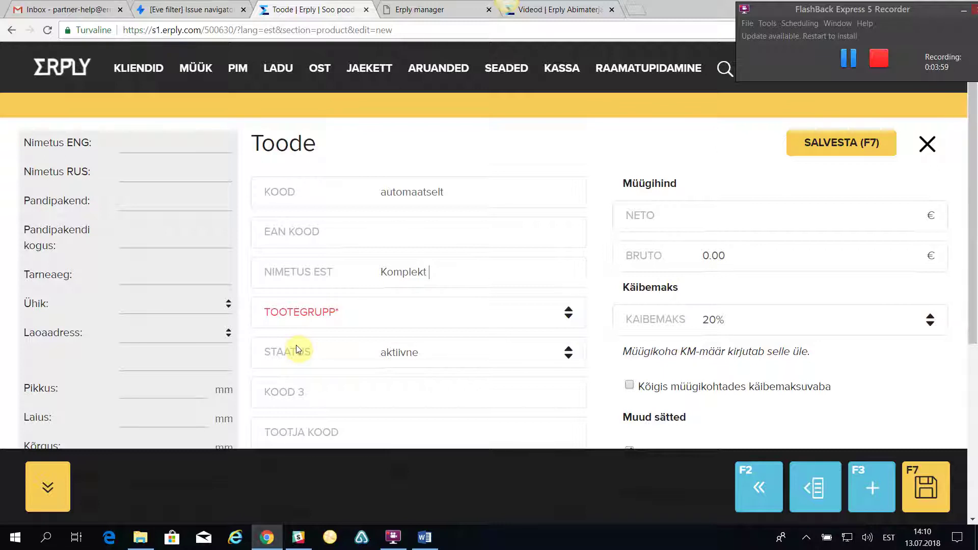
pyautogui.write(' jooki')
# Assign the drinks bundle to the group Külmad joogid and set its gross price to 5.00 €
pyautogui.click(572, 312)
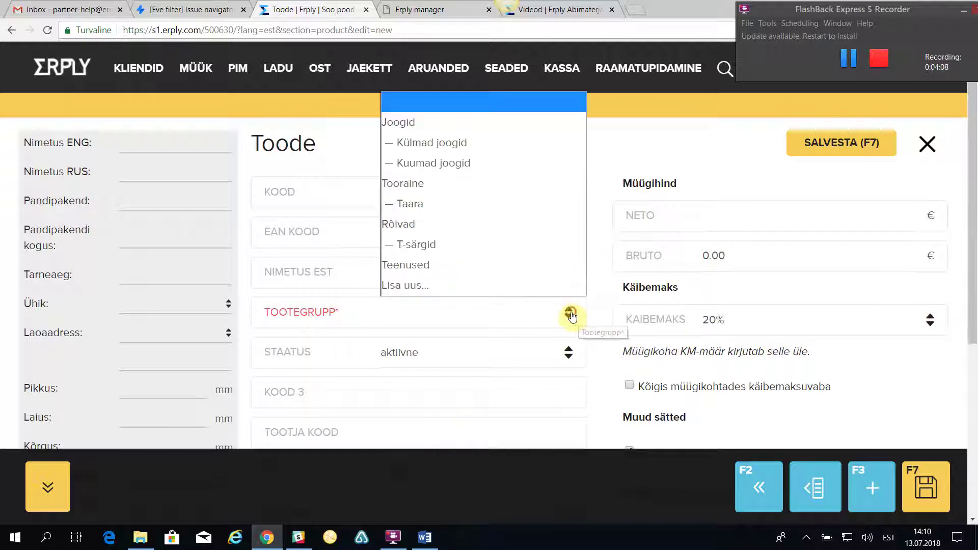
pyautogui.click(428, 144)
pyautogui.click(747, 260)
pyautogui.write('5.00')
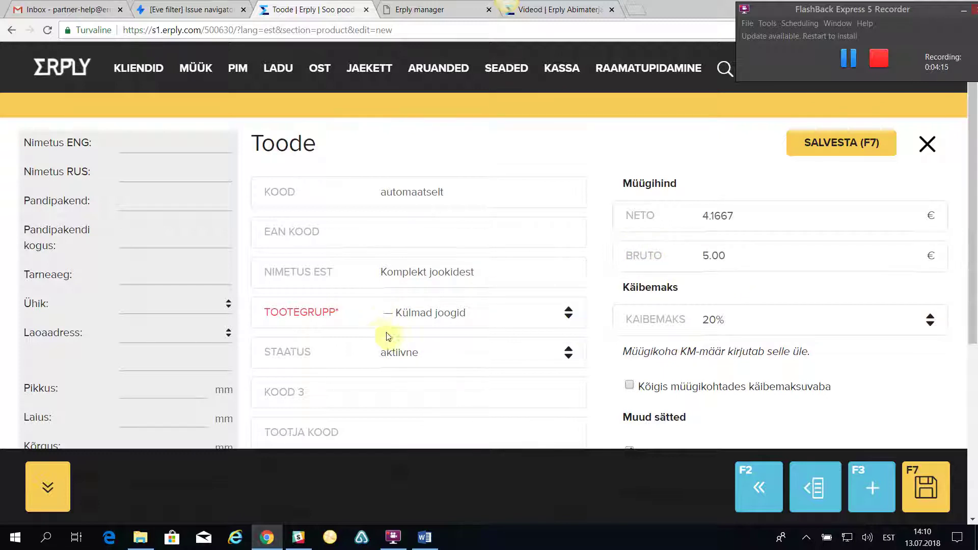
# Set the drinks bundle's type to Komplekteeritav toode and its unit to tk, and save the product
pyautogui.scroll(-1, 417, 346)
pyautogui.scroll(-2, 450, 363)
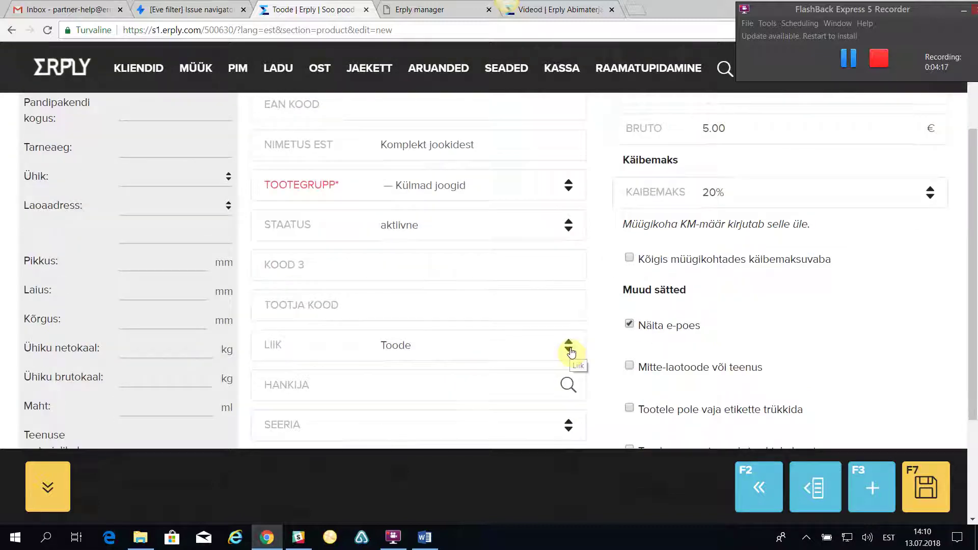
pyautogui.click(568, 346)
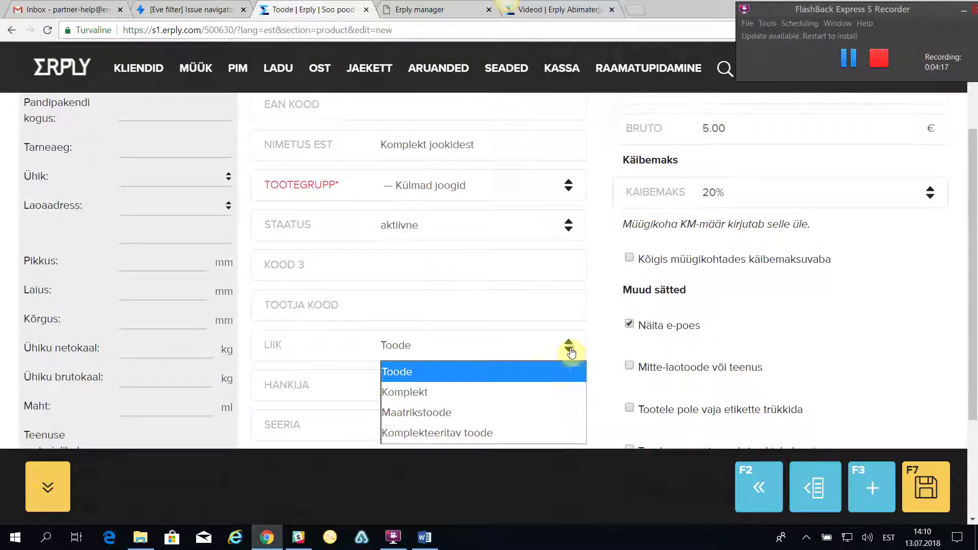
pyautogui.click(491, 431)
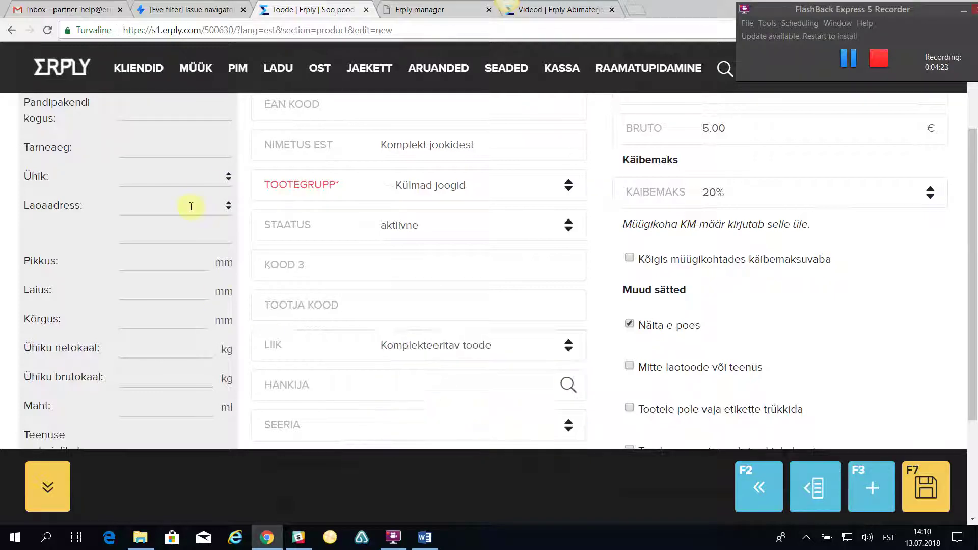
pyautogui.click(228, 185)
pyautogui.click(200, 218)
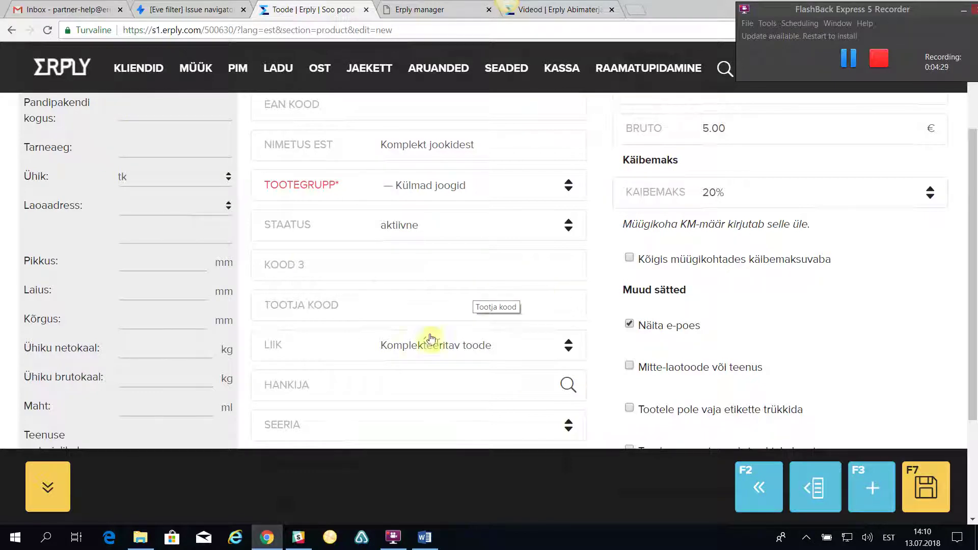
pyautogui.click(937, 484)
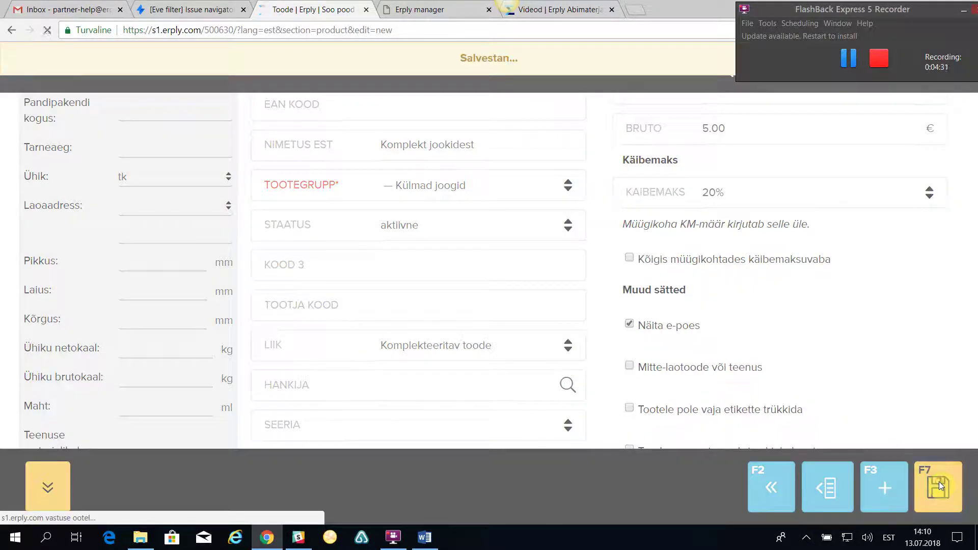
# Open the drinks bundle's recipe and add component 106, Cido roosa greibi mahl 1L, with quantity 1
pyautogui.click(551, 475)
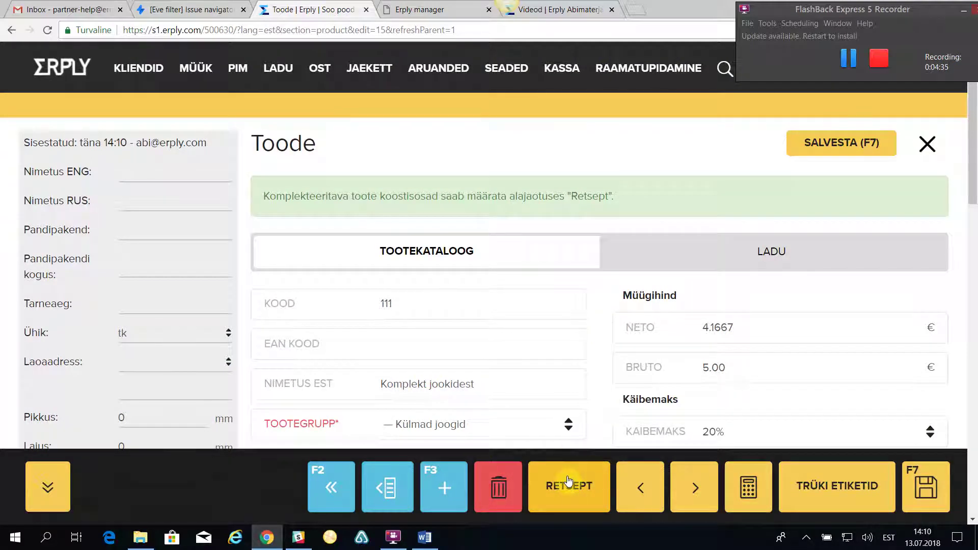
pyautogui.click(574, 481)
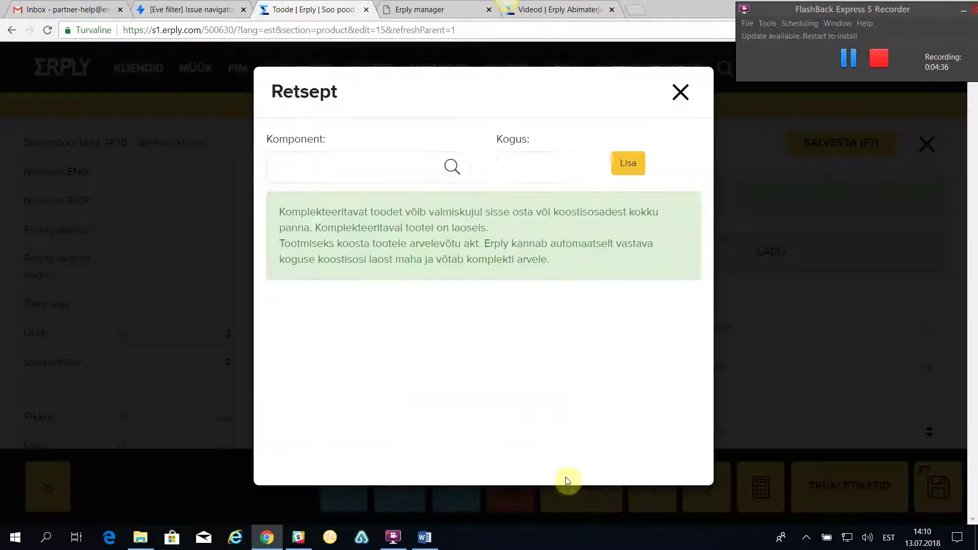
pyautogui.click(452, 165)
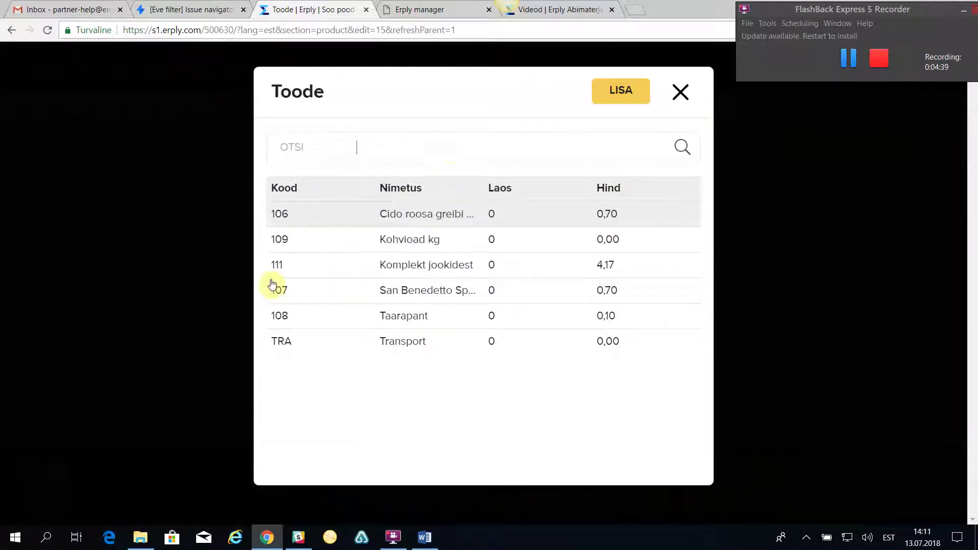
pyautogui.click(397, 214)
pyautogui.click(510, 163)
pyautogui.write('1')
pyautogui.click(623, 166)
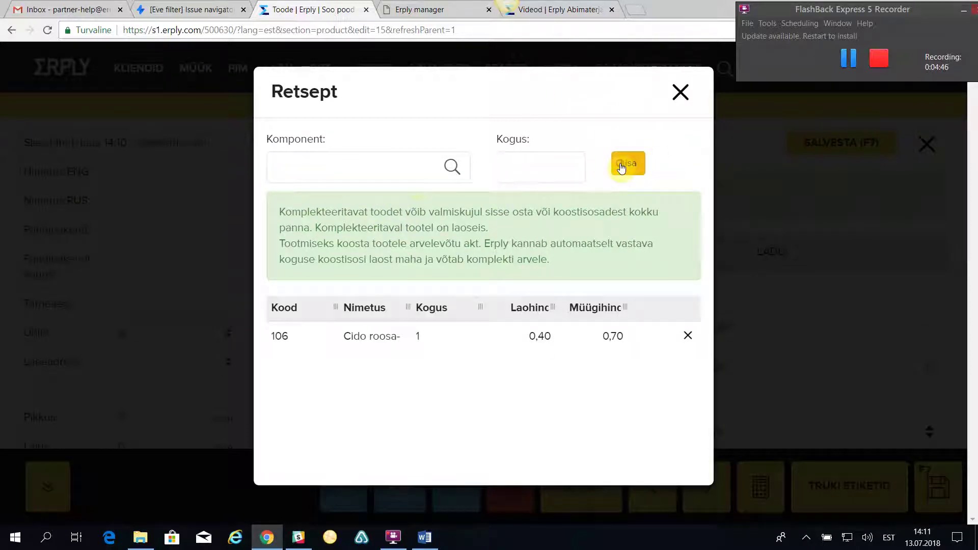
# Add component 107, San Benedetto Sparkling 0,33L, with quantity 2 to the recipe
pyautogui.click(451, 167)
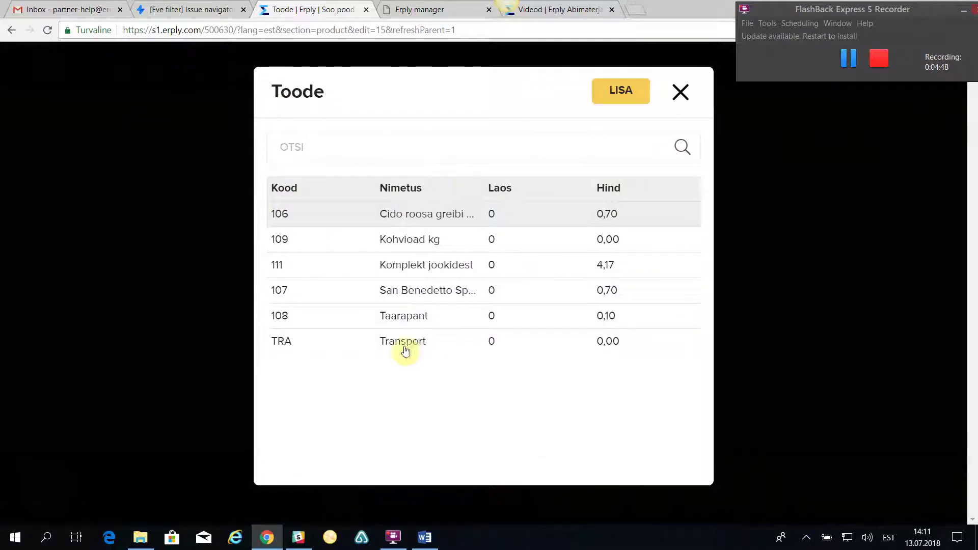
pyautogui.click(400, 290)
pyautogui.click(513, 176)
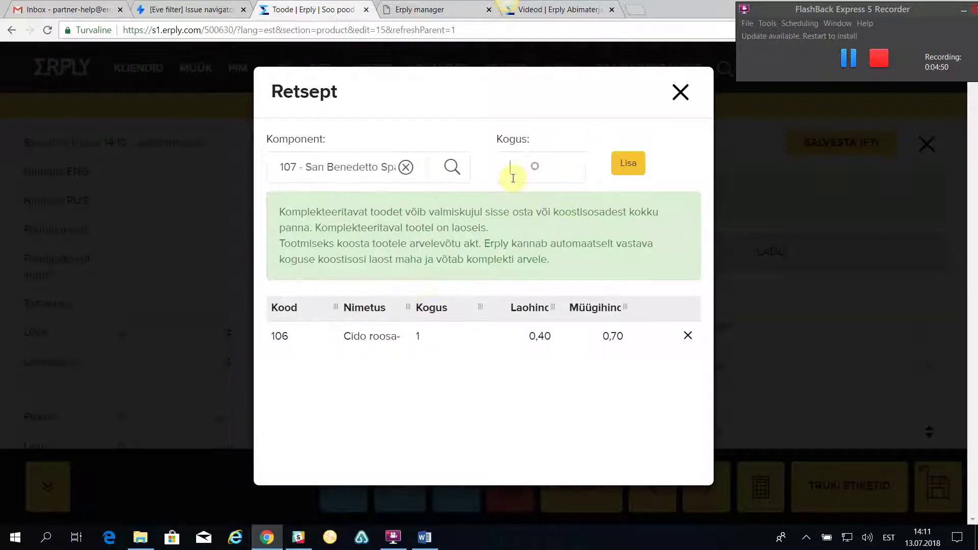
pyautogui.click(628, 163)
# Add component 108, Taarapant, with quantity 2 to the recipe, close the recipe and save the product
pyautogui.click(451, 166)
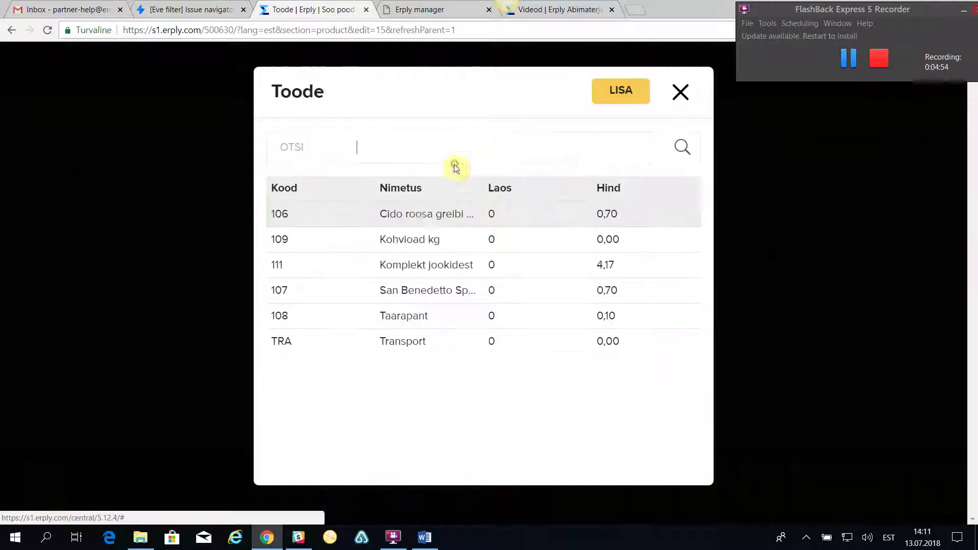
pyautogui.click(395, 318)
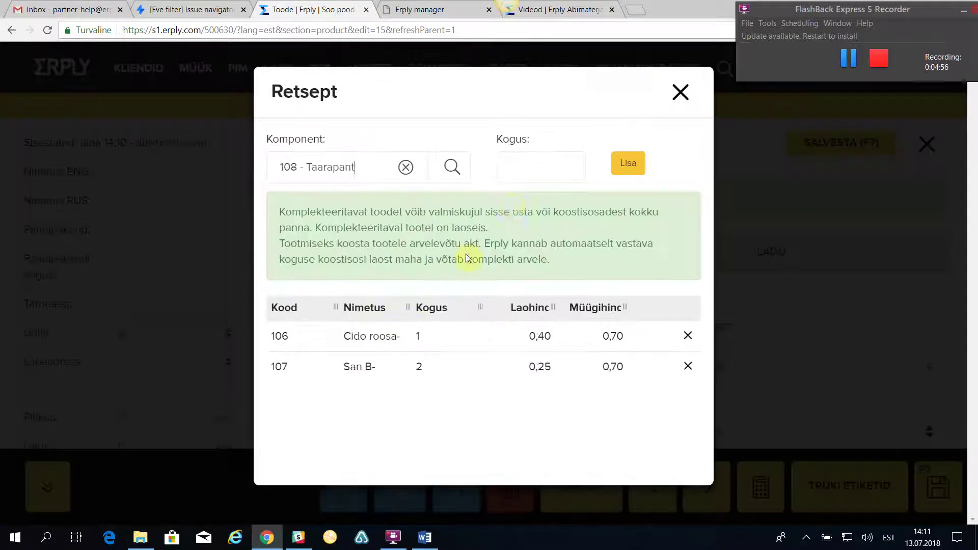
pyautogui.click(522, 170)
pyautogui.write('2')
pyautogui.click(629, 163)
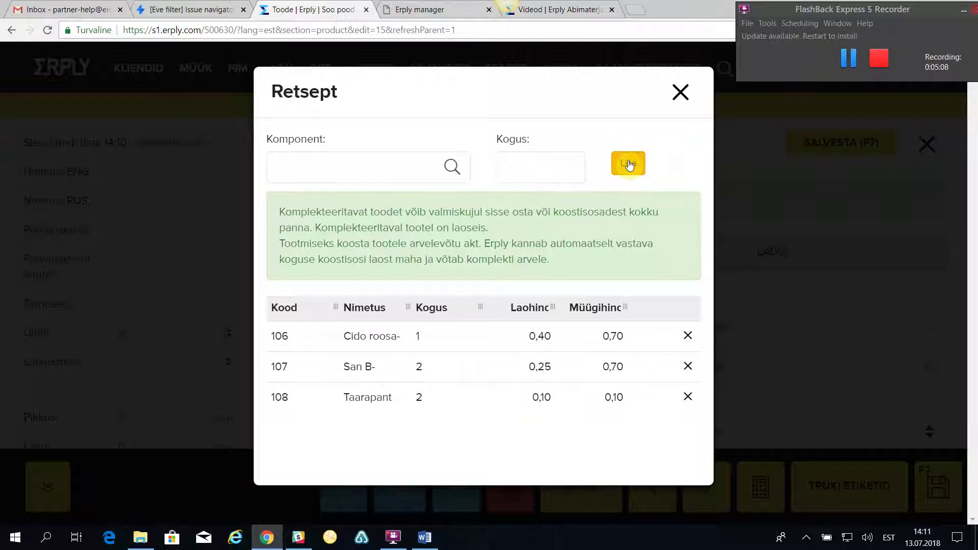
pyautogui.click(680, 93)
pyautogui.click(932, 487)
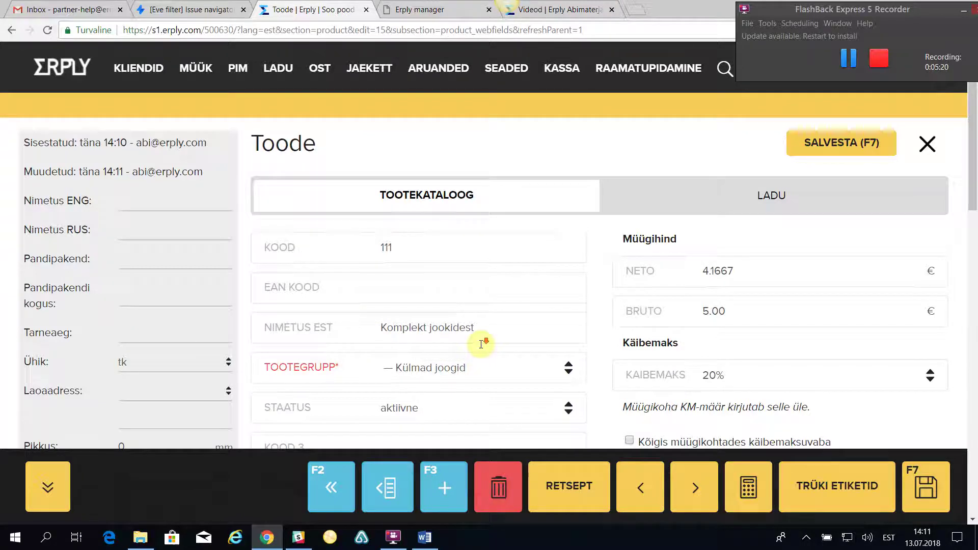
# Start a new inventory registration document (Arvelevõtmise akt) in the warehouse module
pyautogui.scroll(-4, 474, 352)
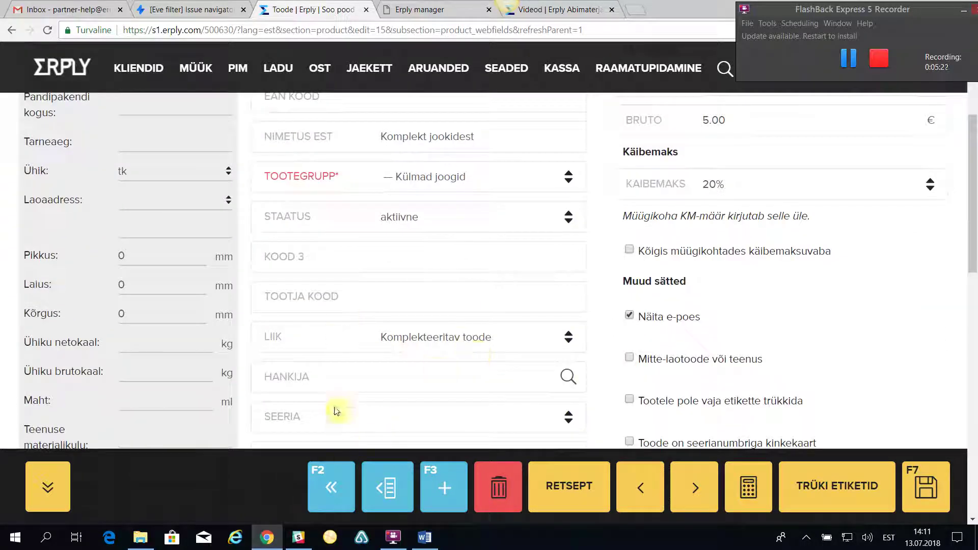
pyautogui.scroll(4, 338, 408)
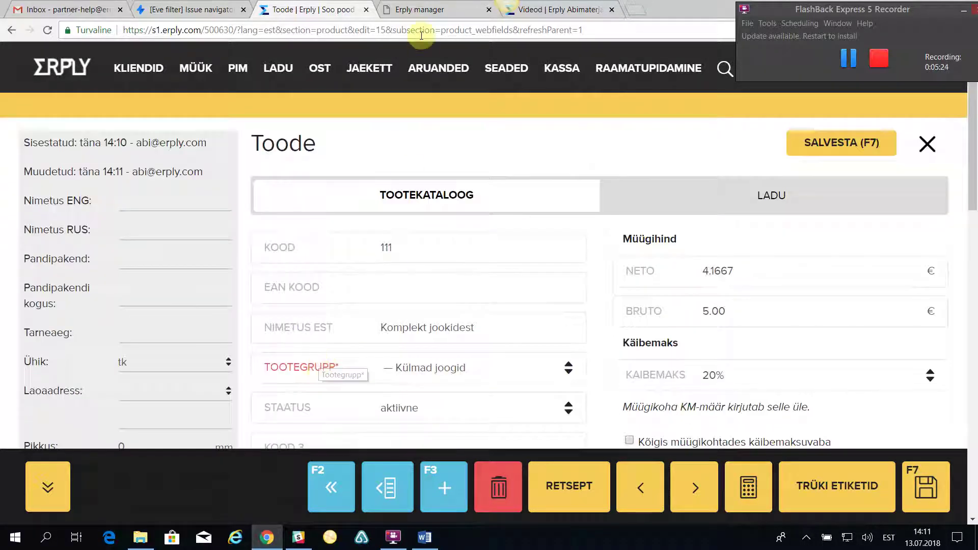
pyautogui.click(279, 71)
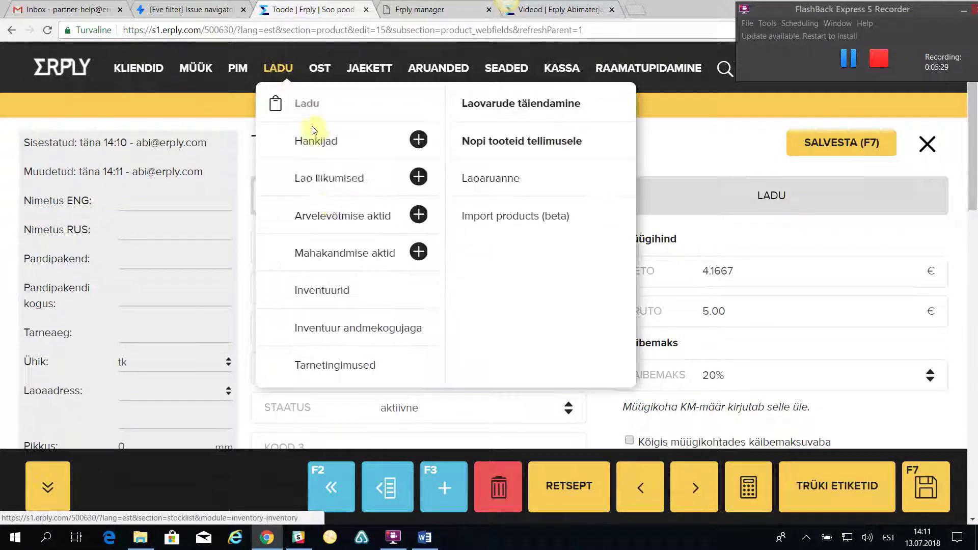
pyautogui.click(318, 221)
pyautogui.click(522, 250)
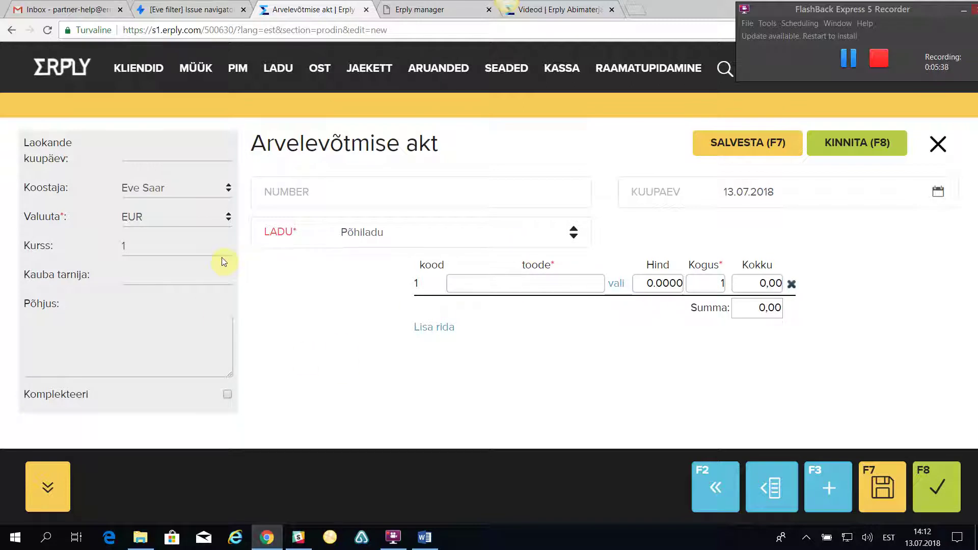
# Enter product 111, Komplekt jookidest, on the document's first row with quantity 5
pyautogui.click(620, 287)
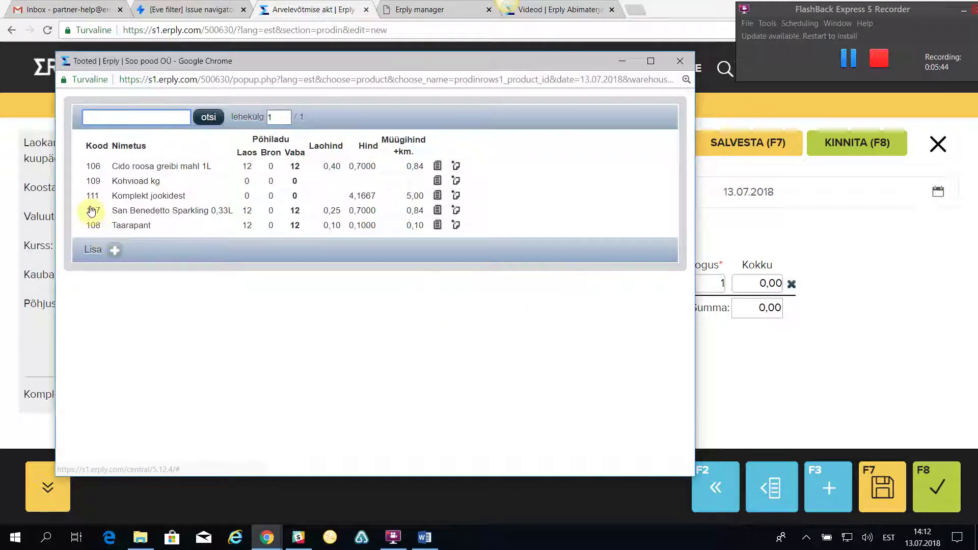
pyautogui.click(132, 203)
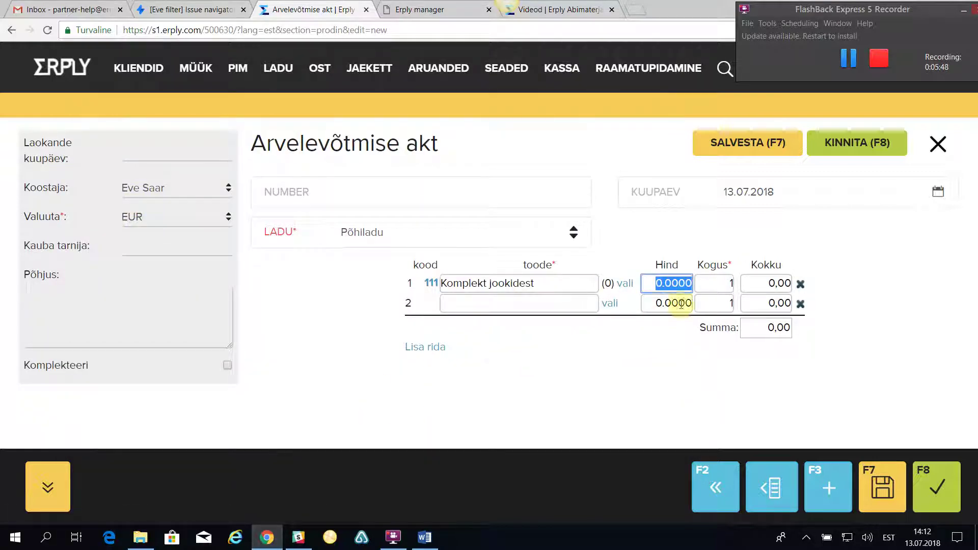
pyautogui.click(734, 283)
pyautogui.doubleClick(734, 282)
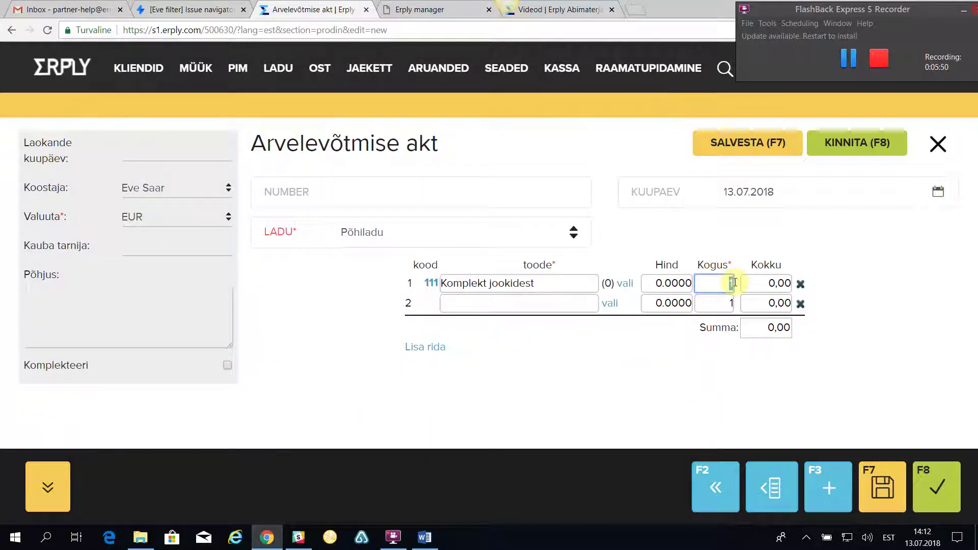
pyautogui.write('5')
pyautogui.click(437, 392)
# Choose Põhiladu as the warehouse, enable Komplekteeri and confirm the inventory registration
pyautogui.click(572, 233)
pyautogui.click(387, 258)
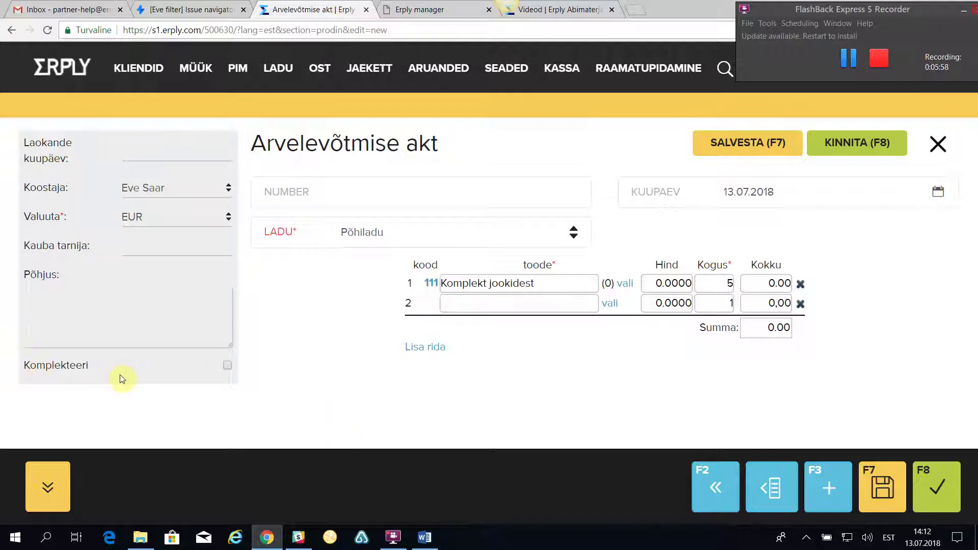
pyautogui.click(227, 365)
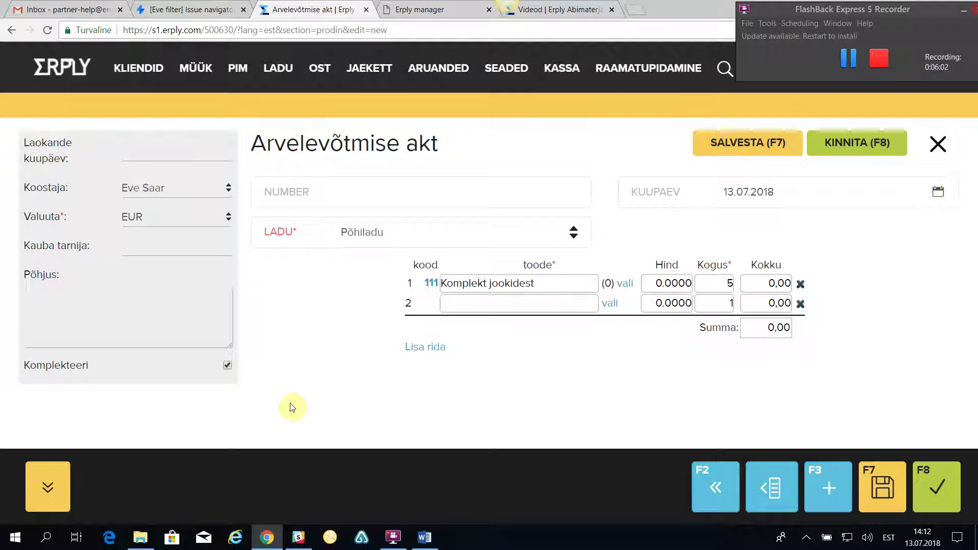
pyautogui.click(854, 142)
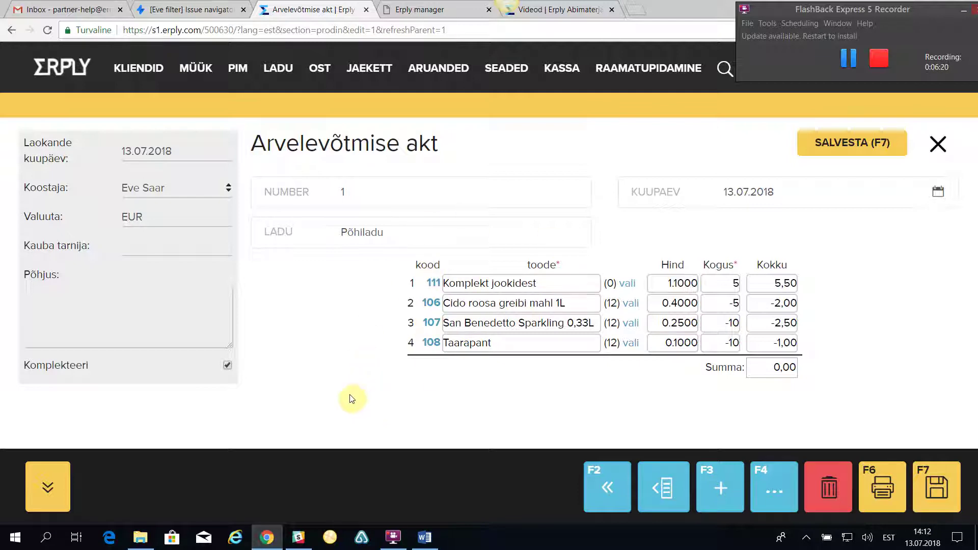
# Examine the stock report of Komplekt jookidest from its warehouse details, and close the report and product windows
pyautogui.click(432, 283)
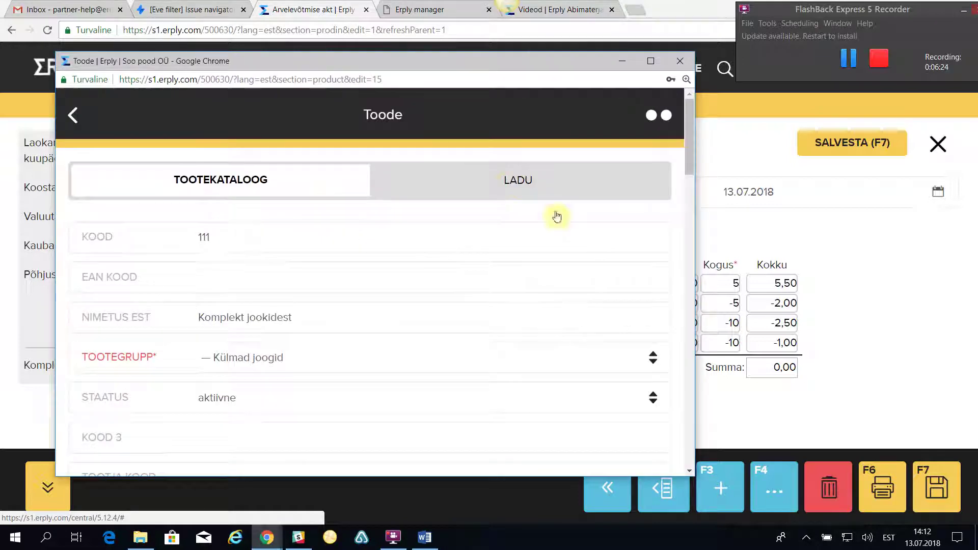
pyautogui.click(559, 184)
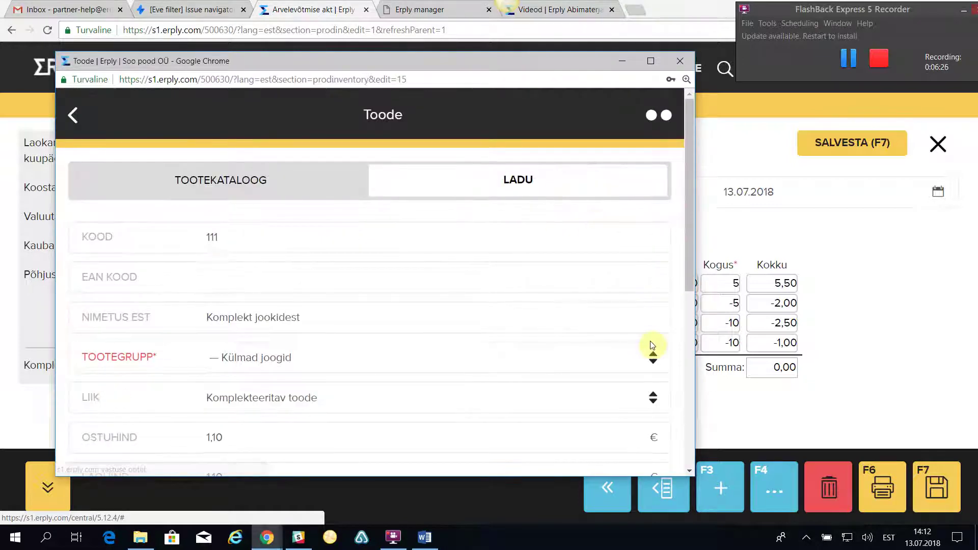
pyautogui.moveTo(698, 343); pyautogui.dragTo(973, 346)
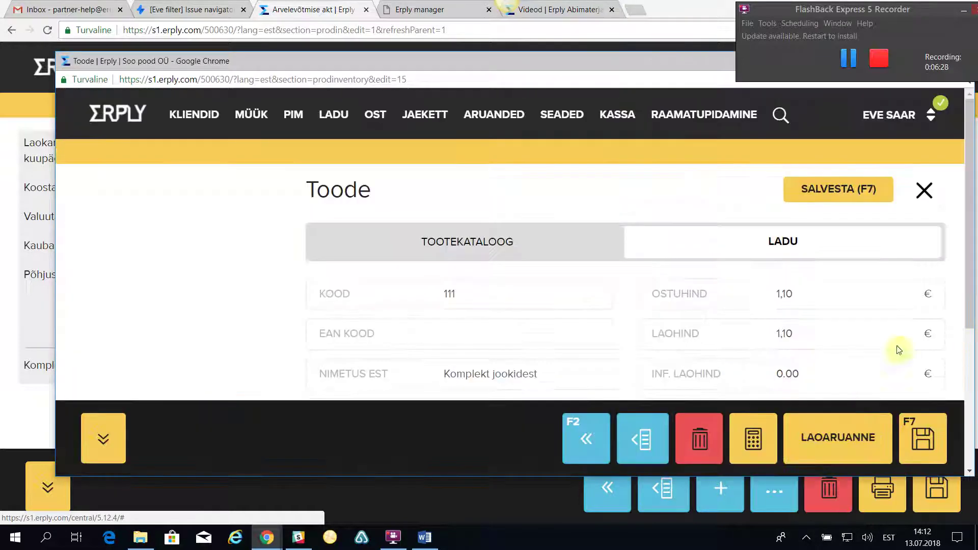
pyautogui.click(842, 441)
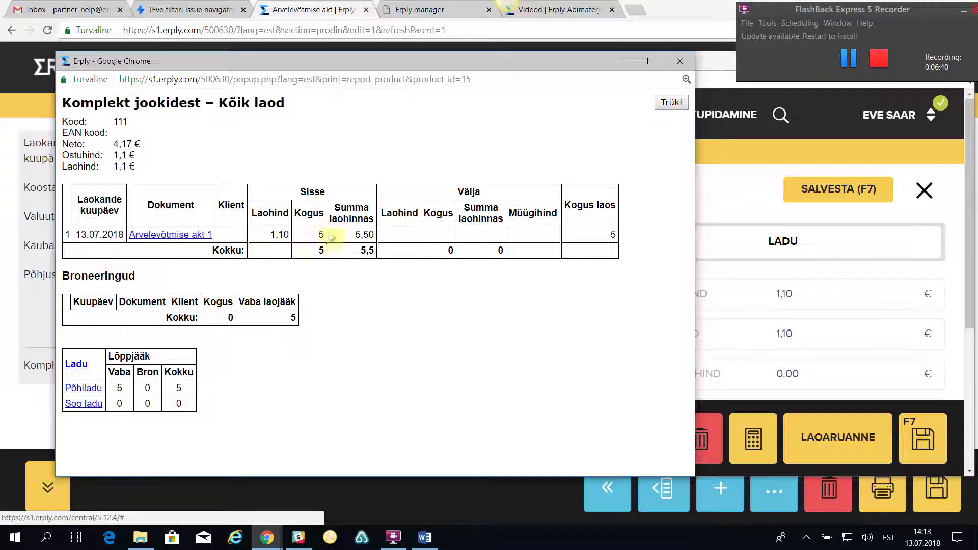
pyautogui.click(677, 62)
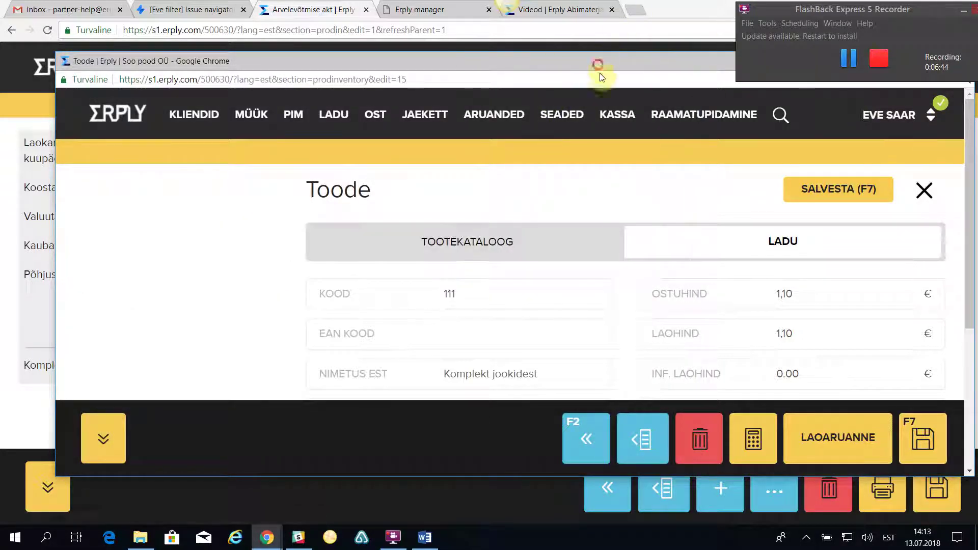
pyautogui.moveTo(598, 64); pyautogui.dragTo(598, 128)
pyautogui.click(956, 124)
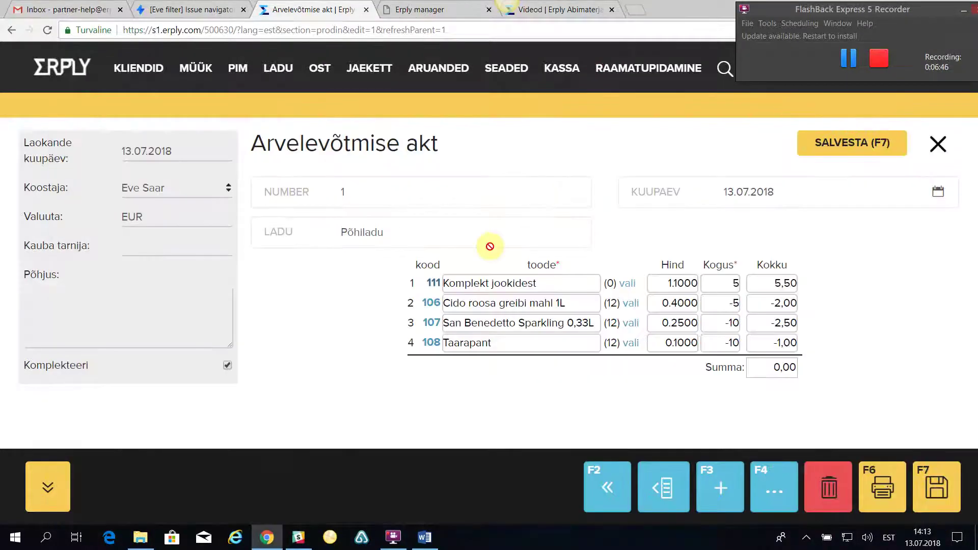
# Examine the stock report of component 106, Cido roosa greibi mahl 1L, from its warehouse details, and close the report
pyautogui.click(431, 303)
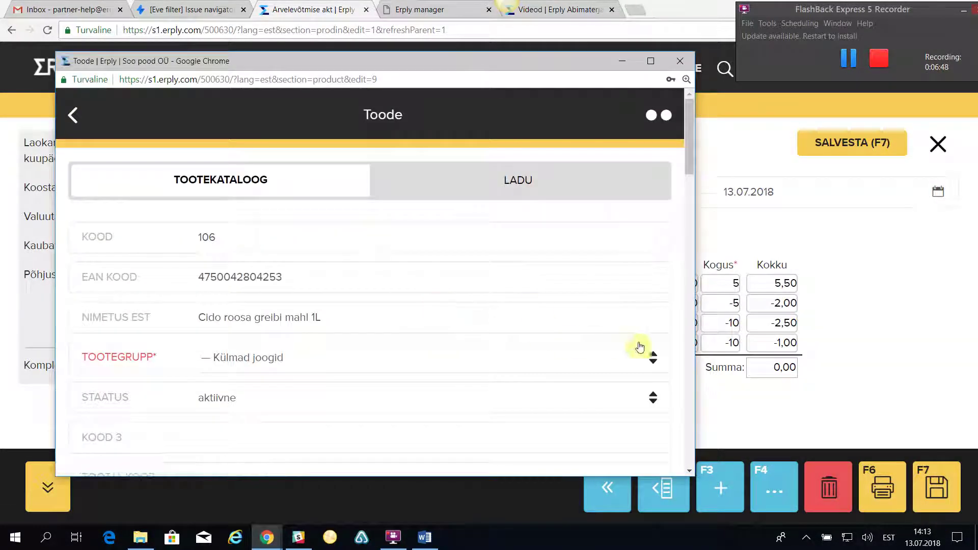
pyautogui.moveTo(696, 339); pyautogui.dragTo(970, 339)
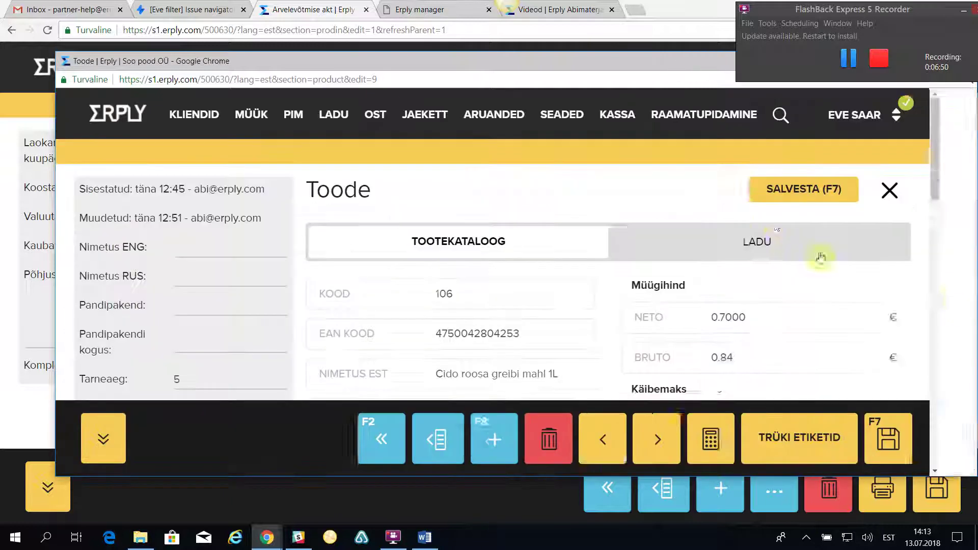
pyautogui.click(789, 243)
pyautogui.click(837, 439)
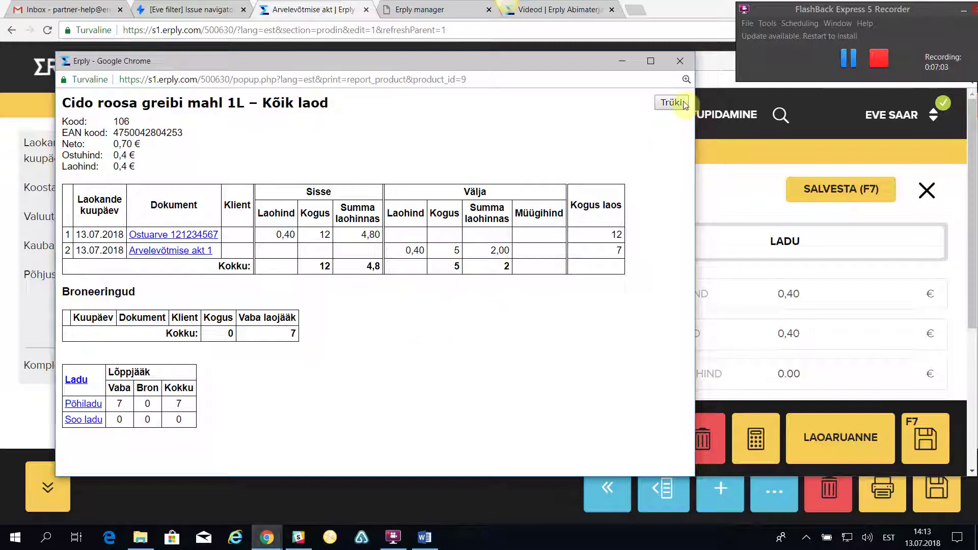
pyautogui.click(678, 62)
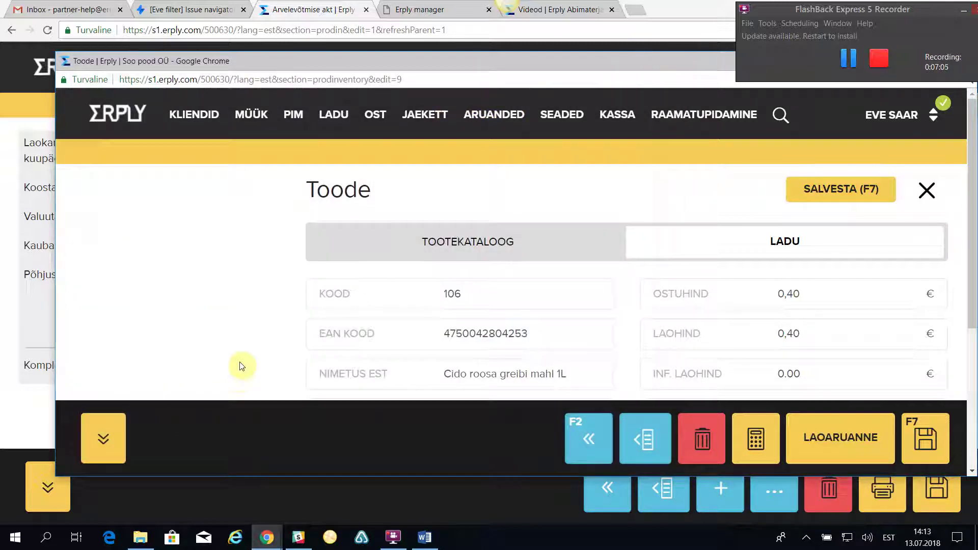